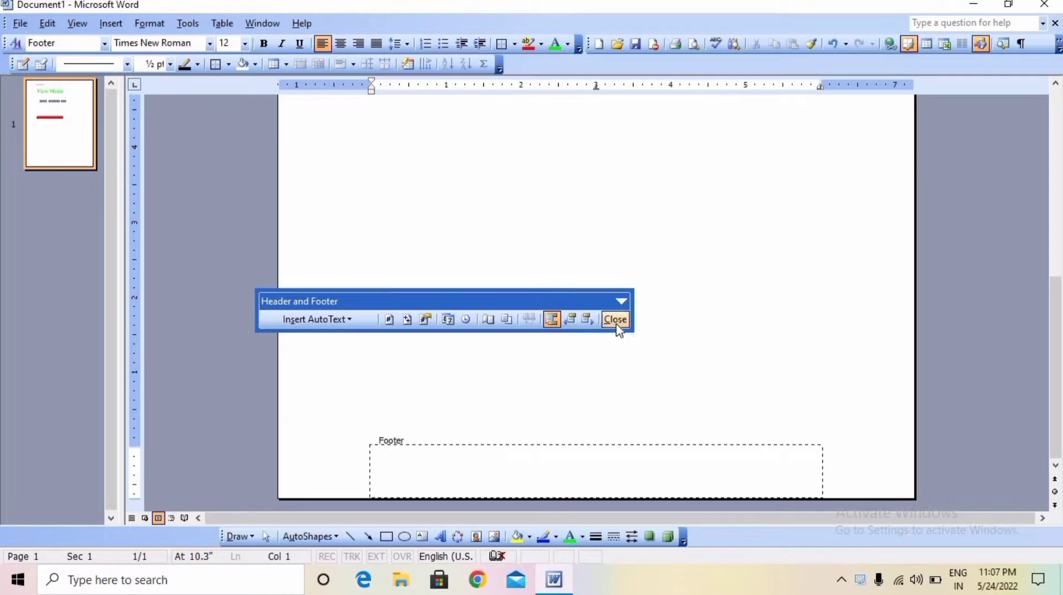
# Step: Close the Header and Footer toolbar to return to the 'LKCTI COMPUTER' document body
pyautogui.click(617, 320)
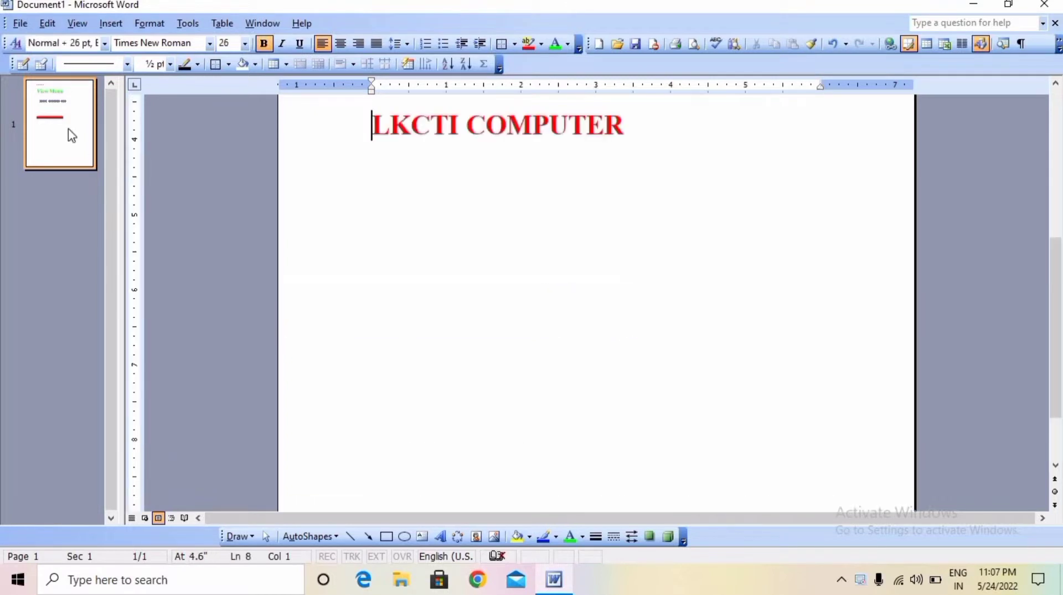
pyautogui.click(77, 23)
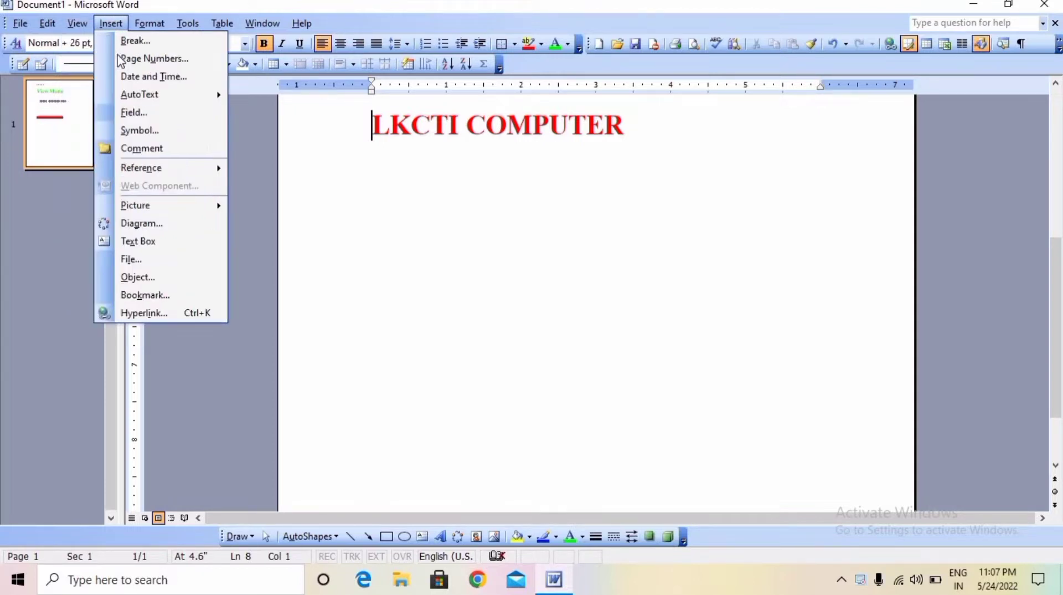
pyautogui.moveTo(66, 27)
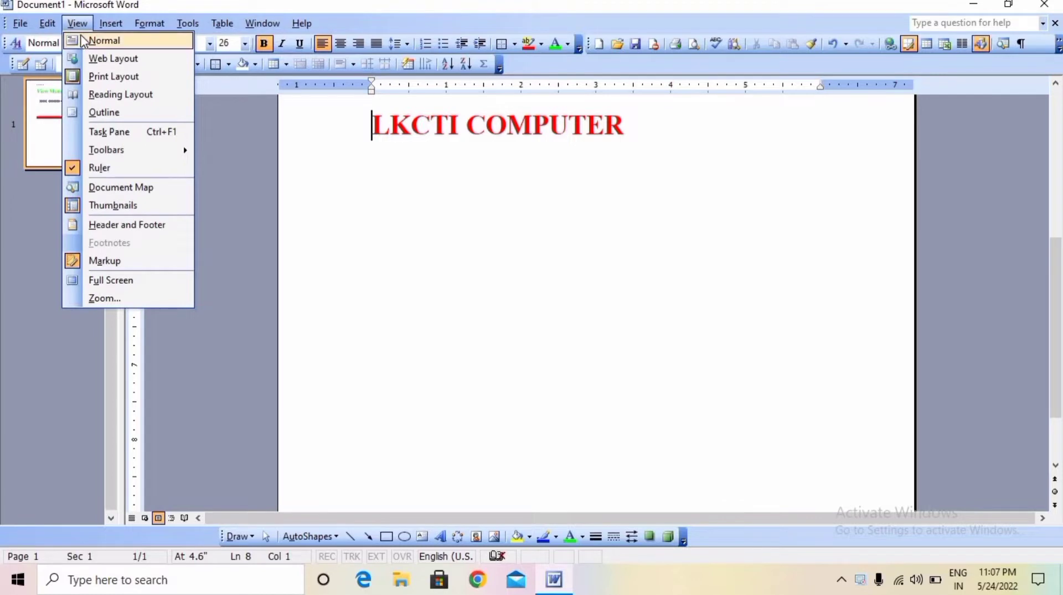
pyautogui.click(83, 40)
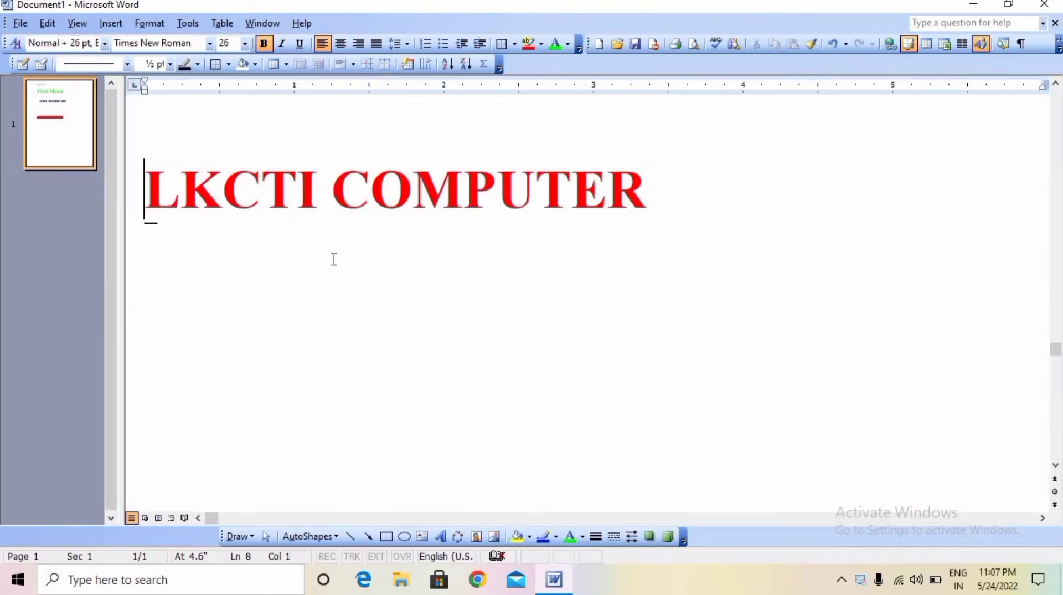
pyautogui.click(76, 24)
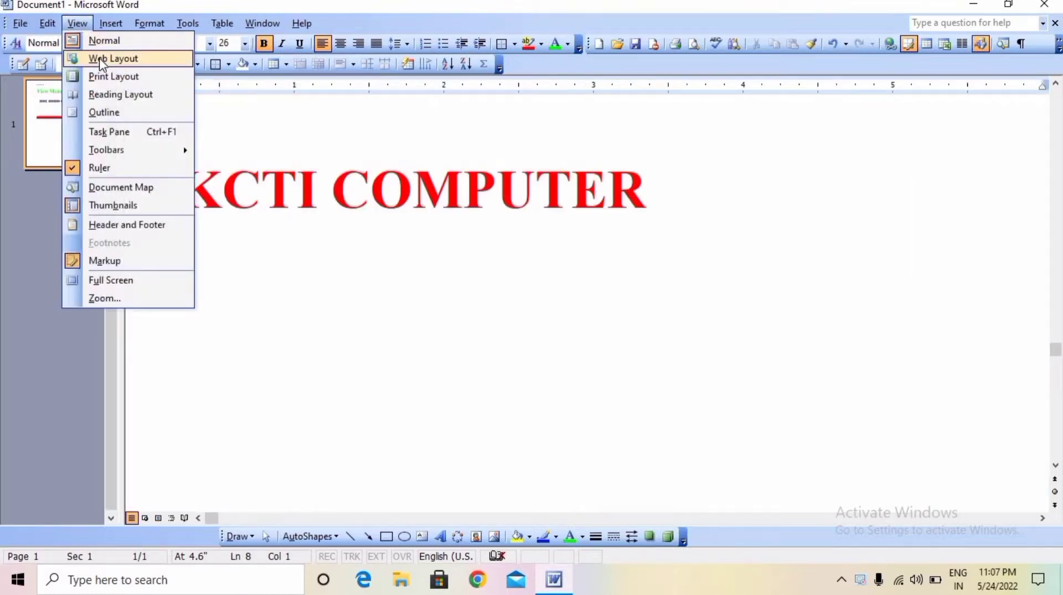
pyautogui.click(105, 57)
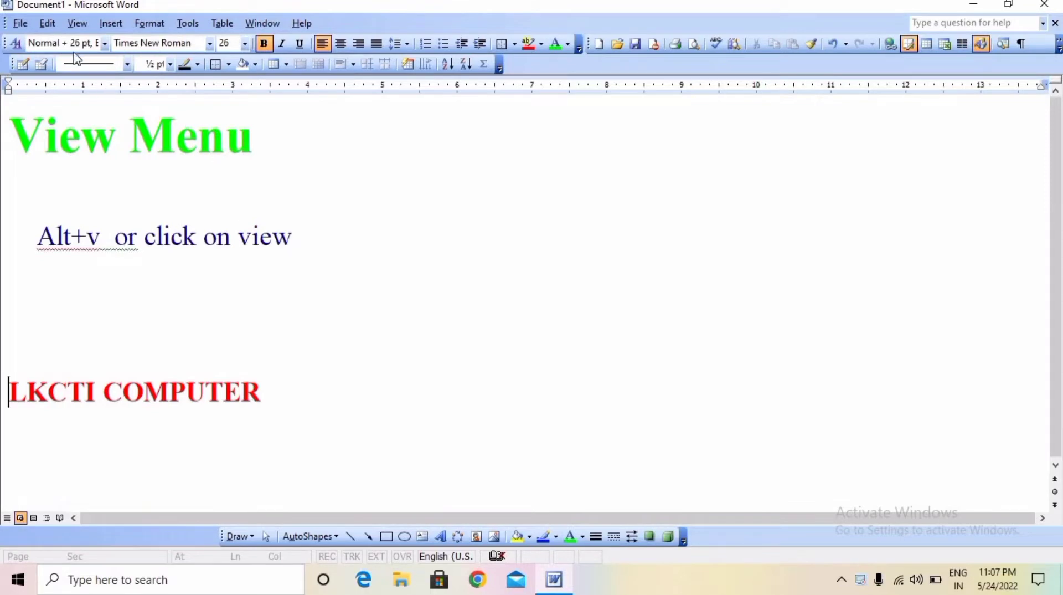
pyautogui.click(77, 23)
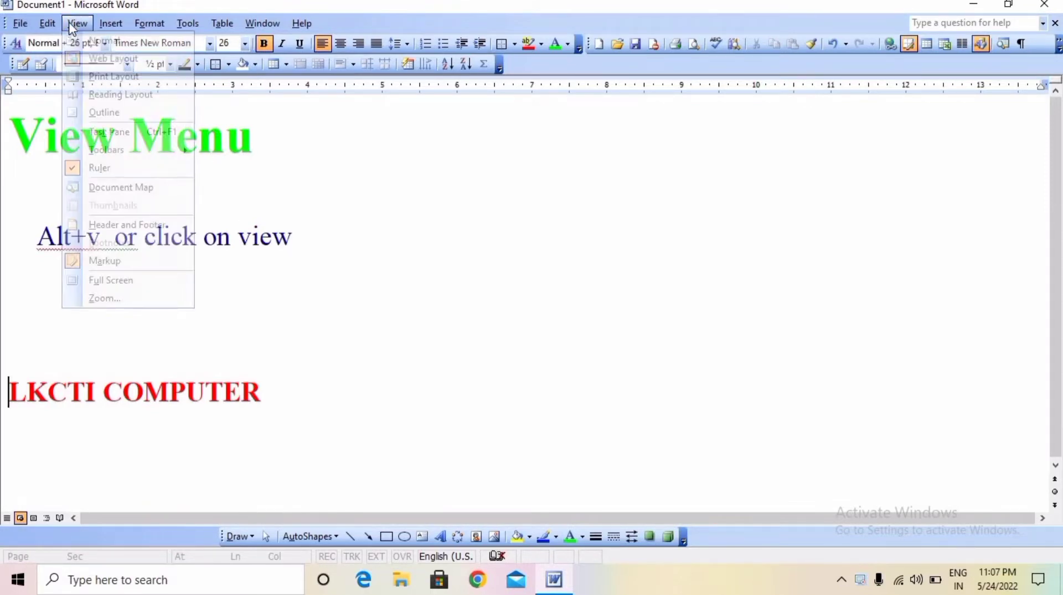
pyautogui.click(102, 81)
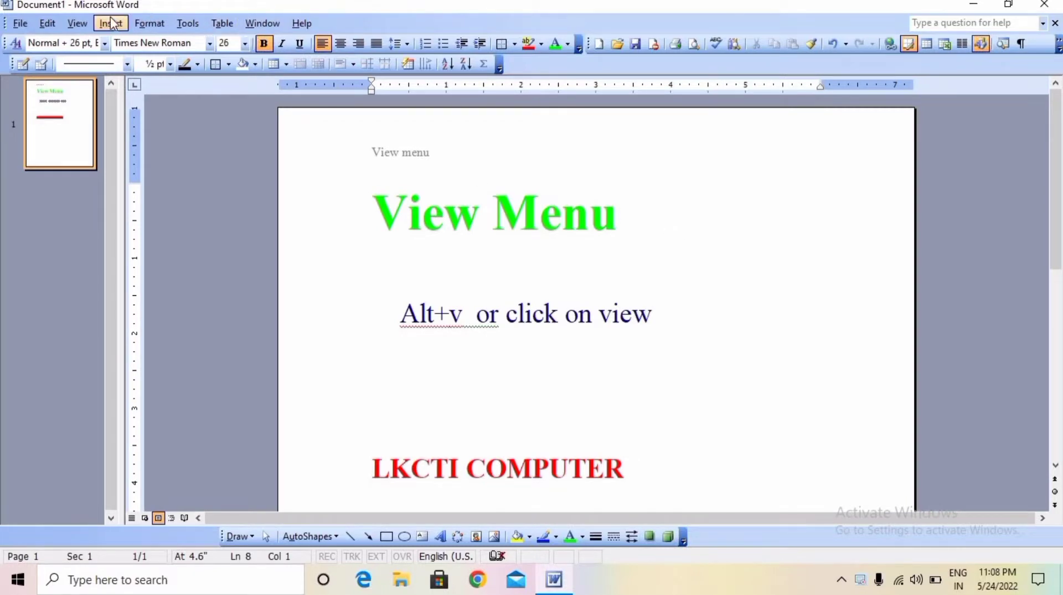
pyautogui.click(78, 24)
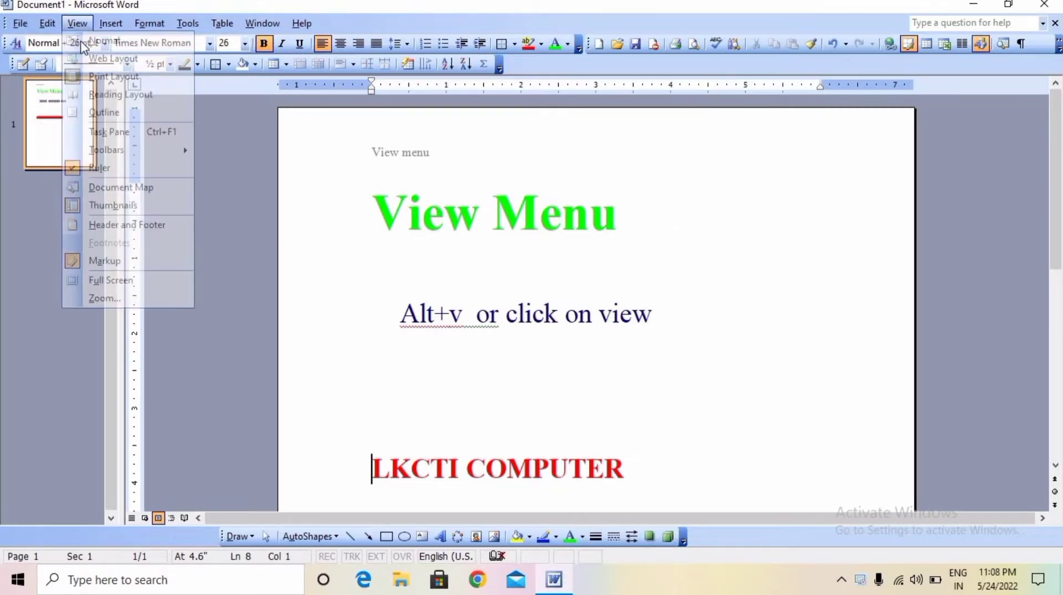
pyautogui.click(98, 95)
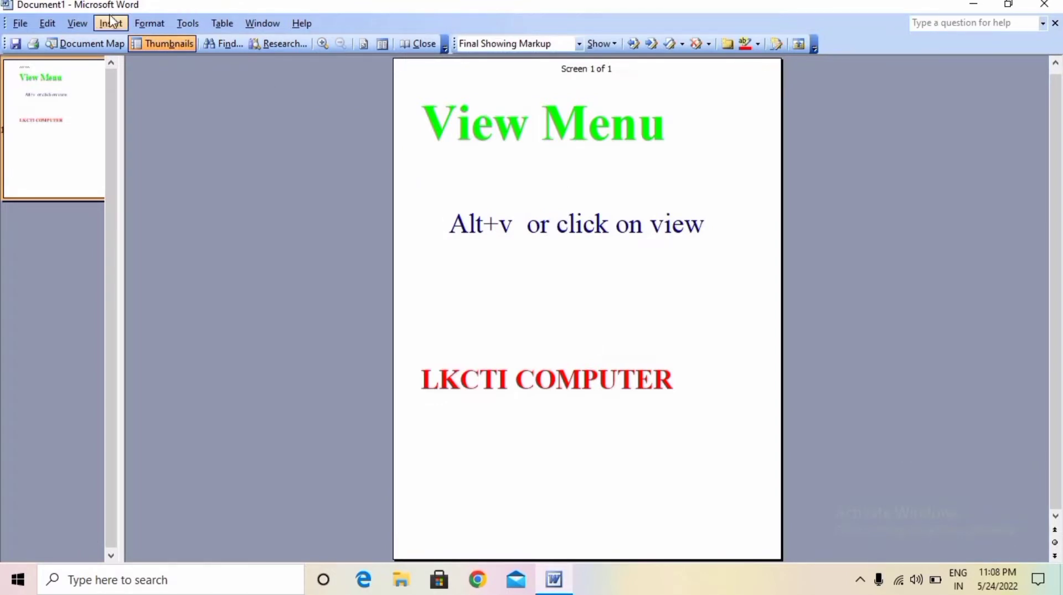
pyautogui.click(78, 23)
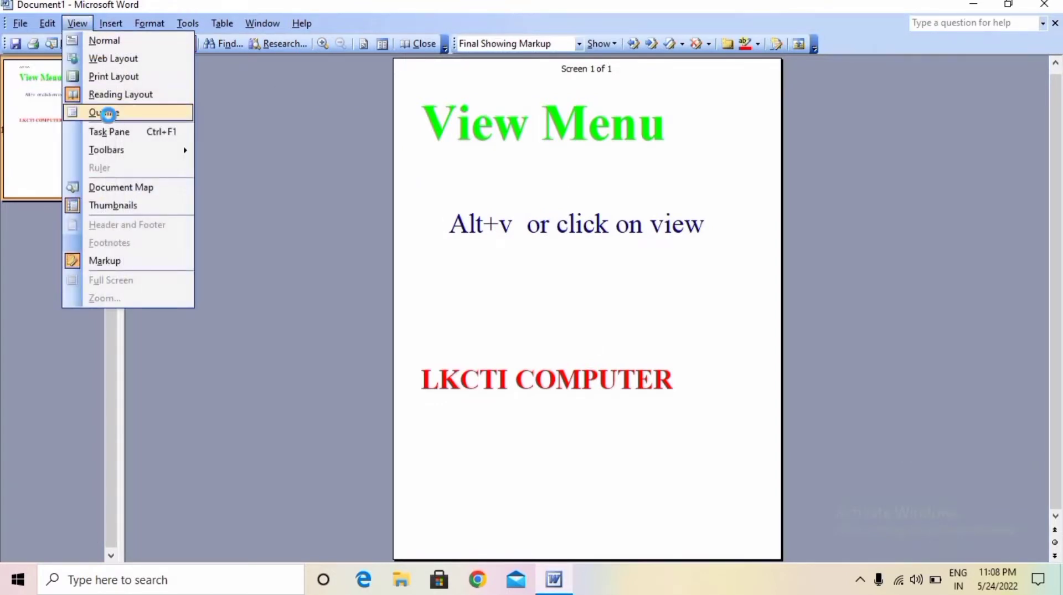
pyautogui.click(108, 114)
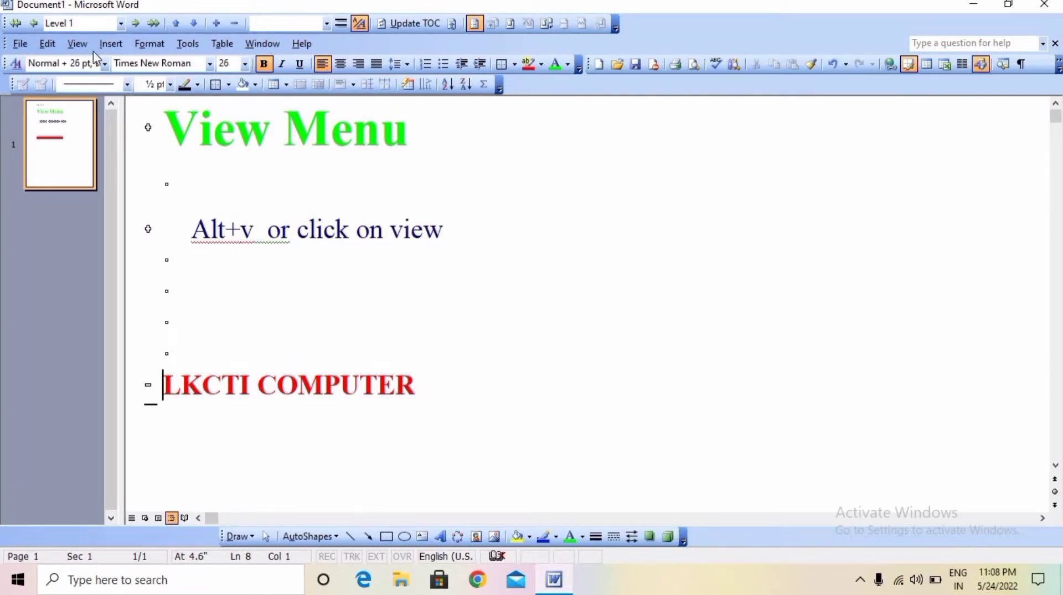
pyautogui.click(78, 43)
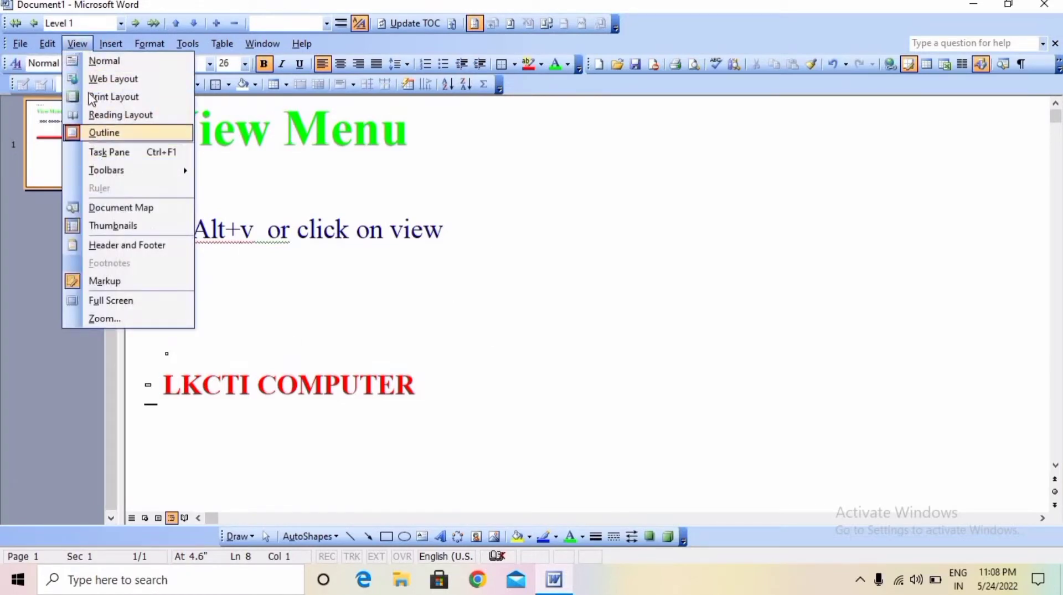
pyautogui.click(92, 97)
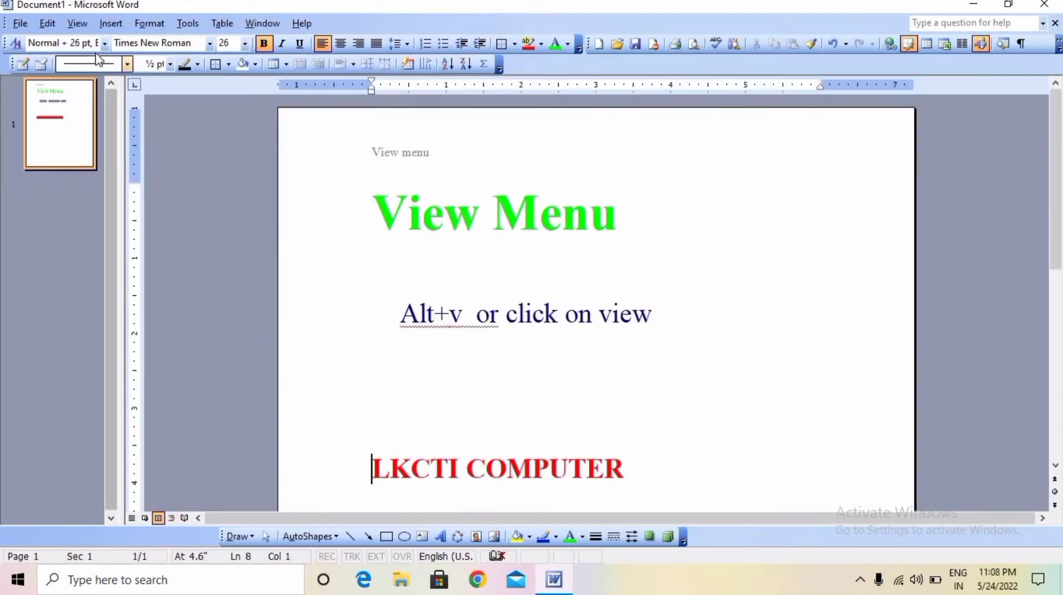
# Step: Open the Getting Started task pane with its recent documents list from View > Task Pane
pyautogui.click(75, 23)
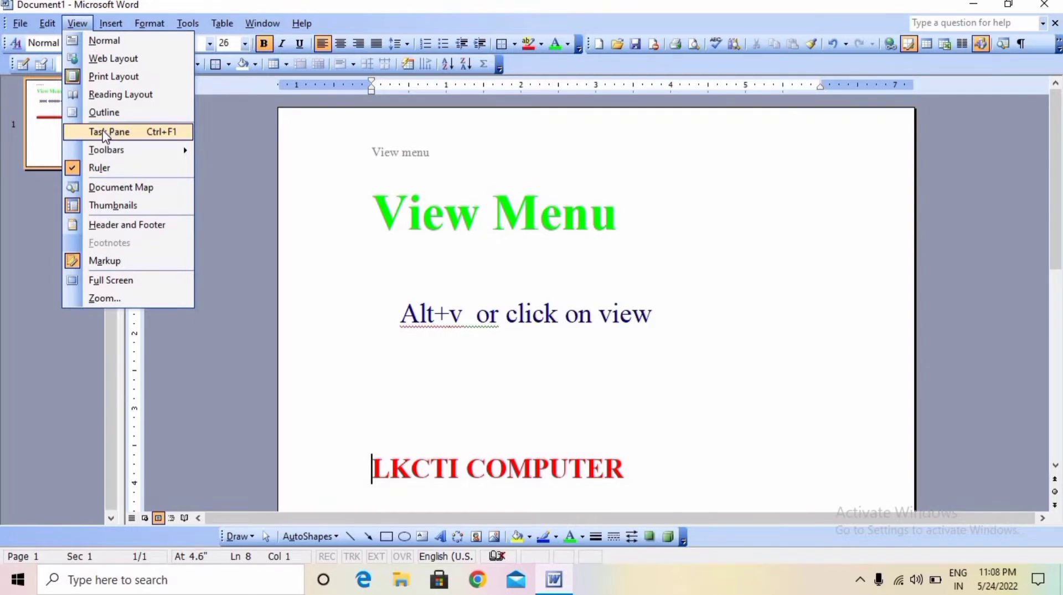
pyautogui.click(104, 133)
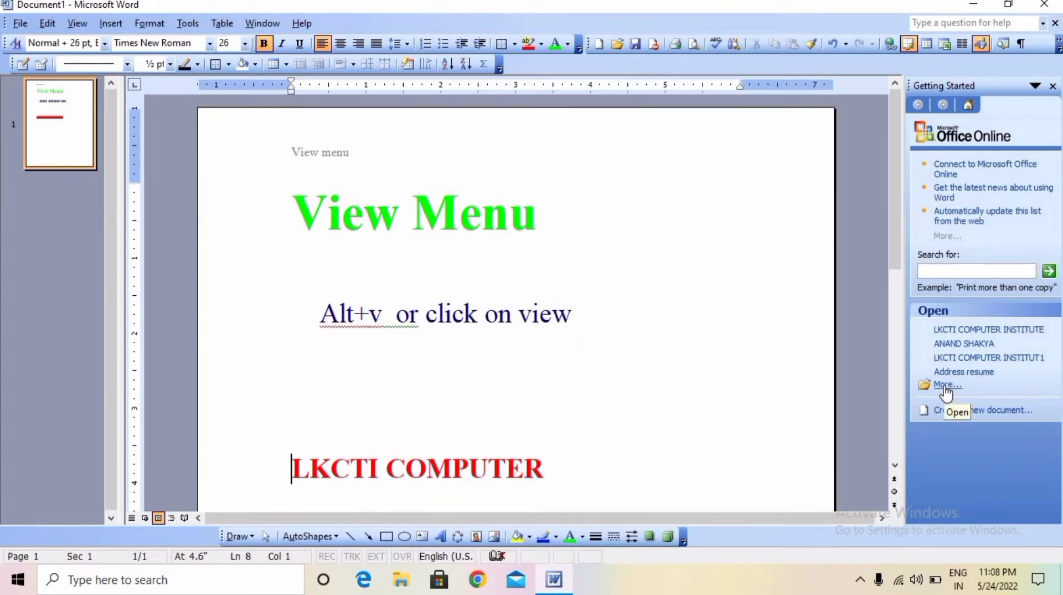
pyautogui.click(78, 24)
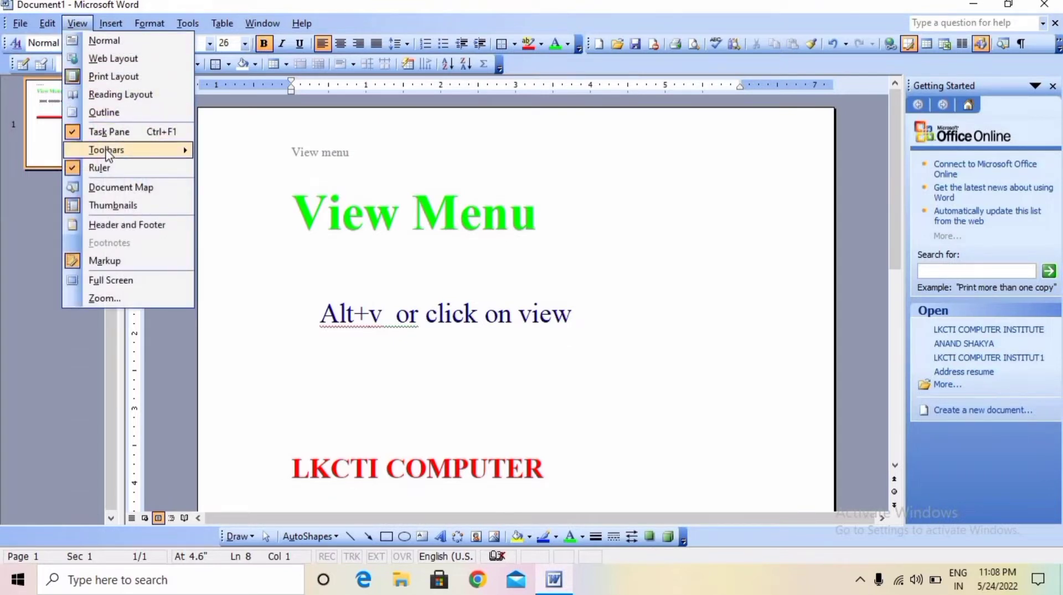
pyautogui.moveTo(108, 149)
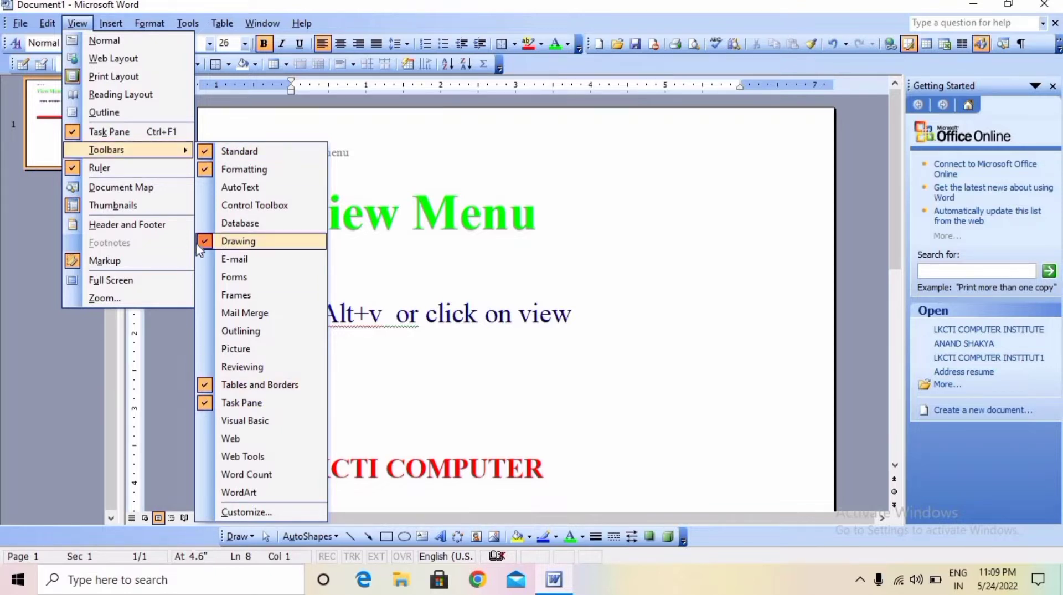
pyautogui.click(203, 152)
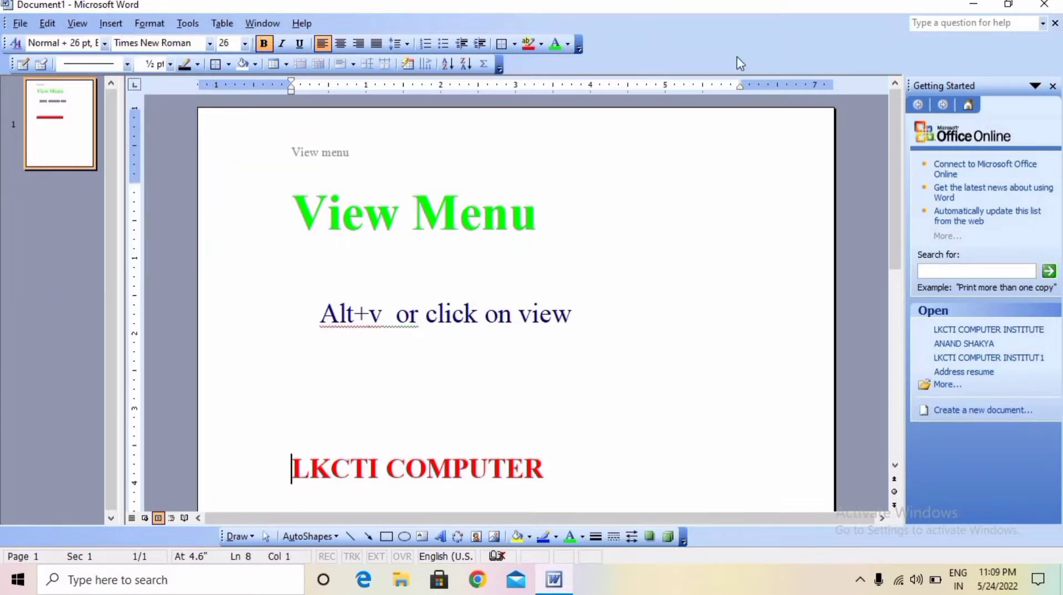
pyautogui.click(77, 24)
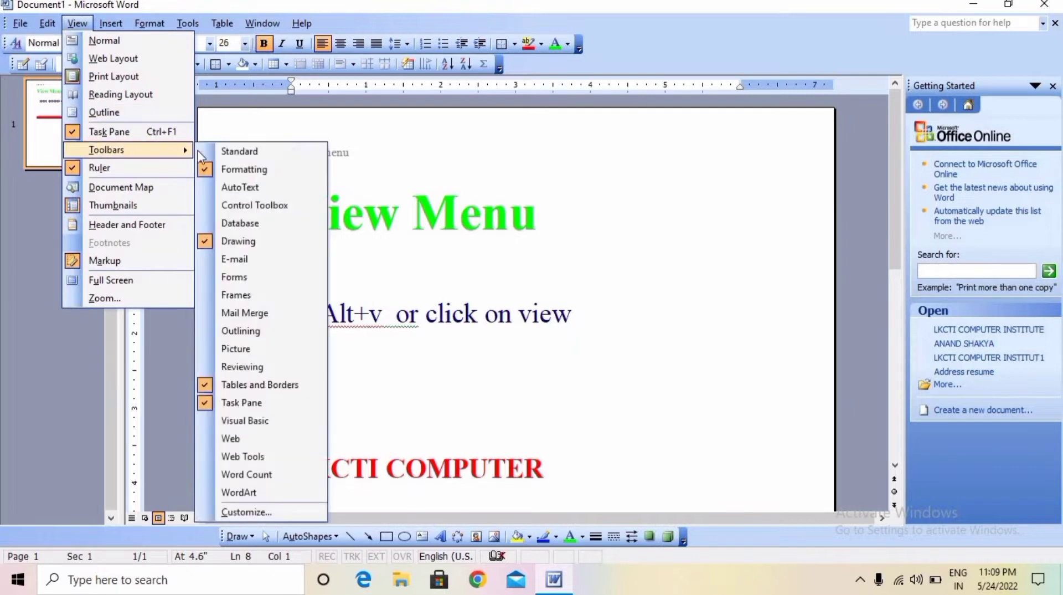
pyautogui.click(233, 152)
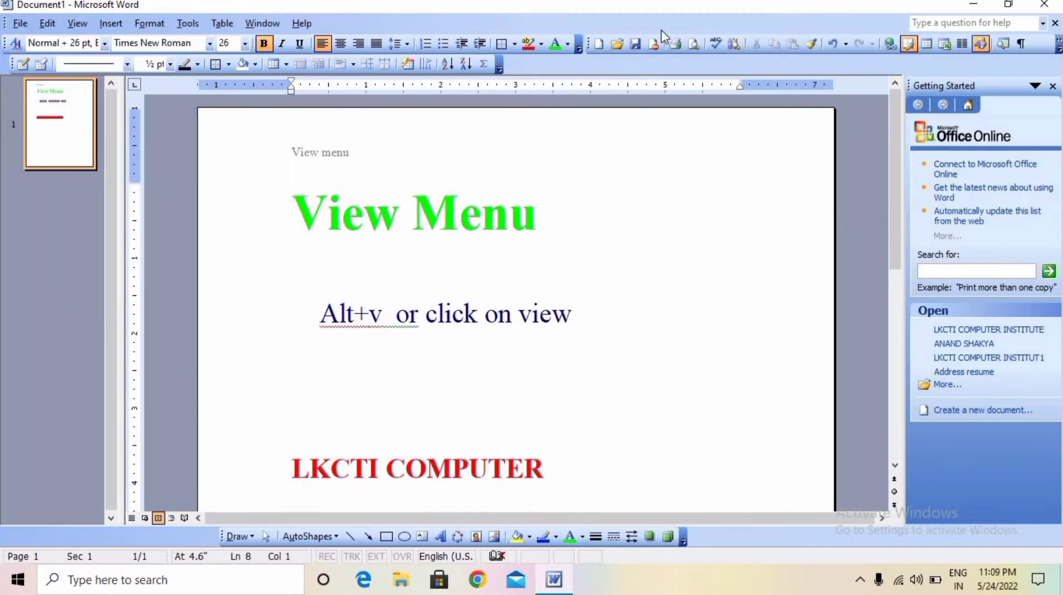
pyautogui.click(76, 25)
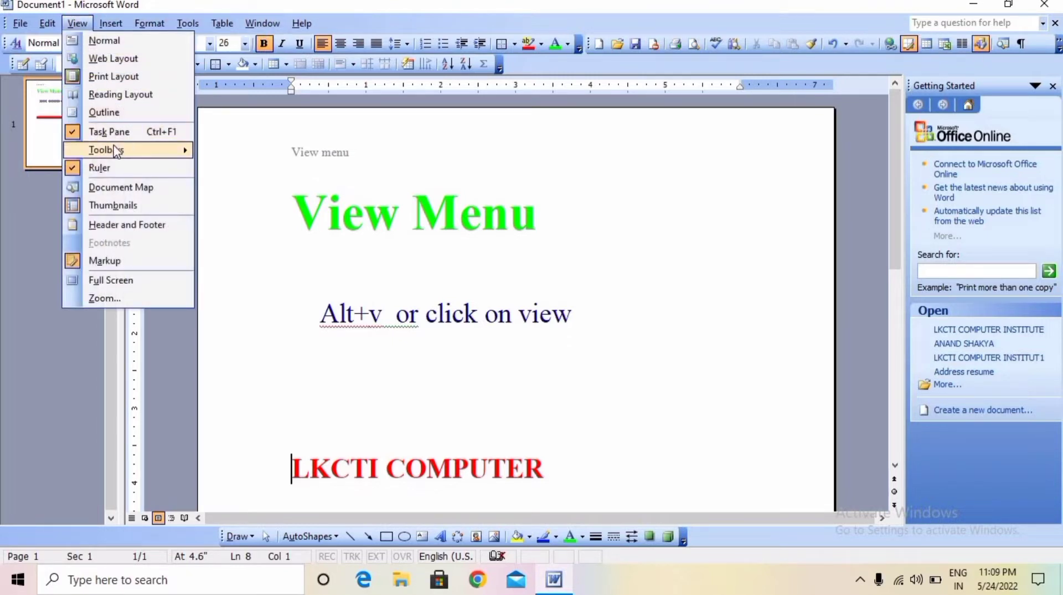
# Step: Turn the Formatting toolbar off and then back on under View > Toolbars
pyautogui.moveTo(119, 151)
pyautogui.click(236, 170)
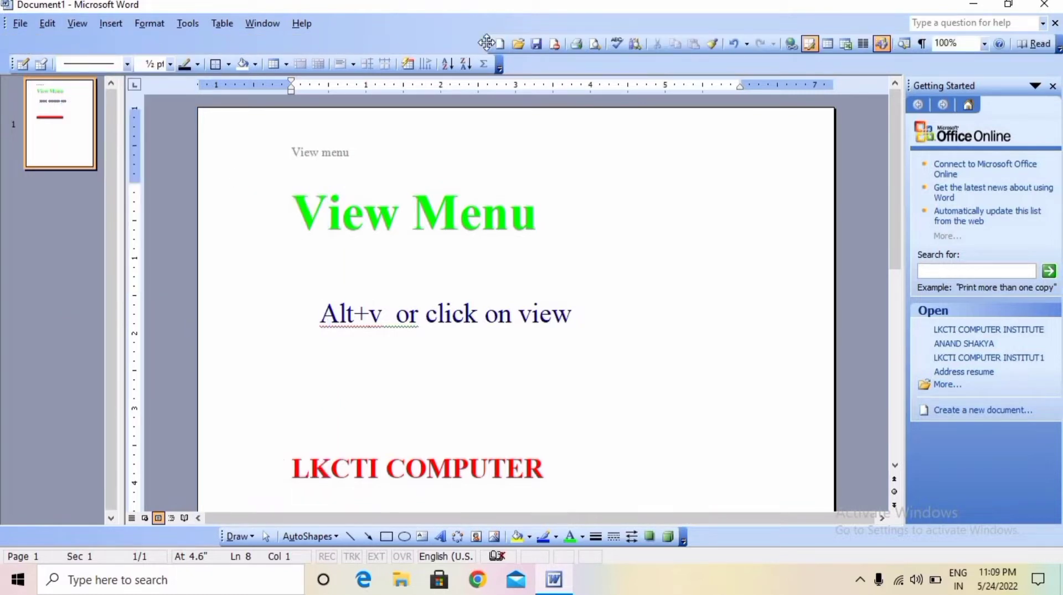
pyautogui.click(67, 25)
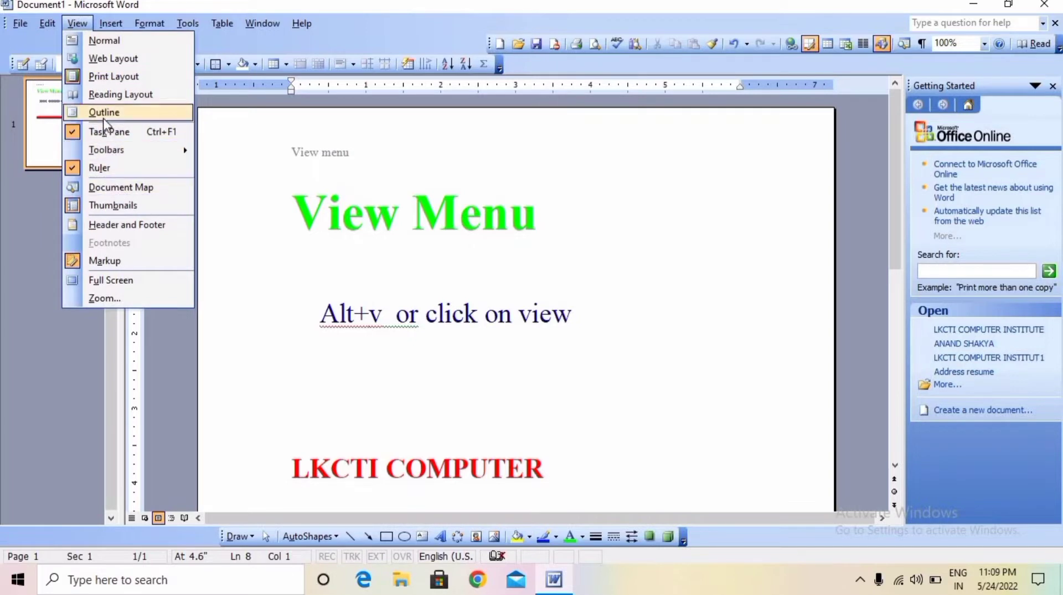
pyautogui.moveTo(113, 153)
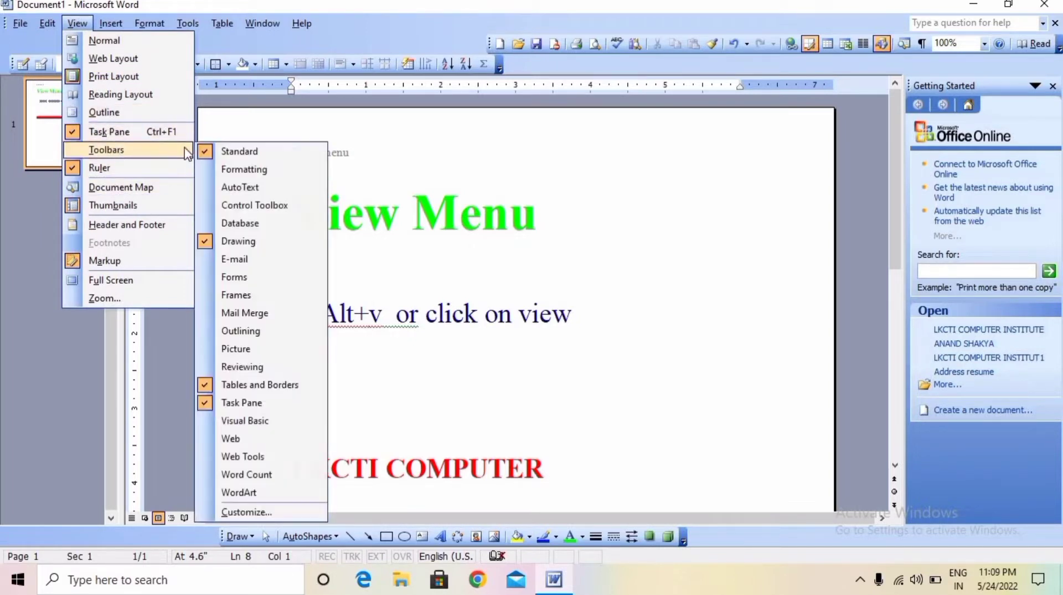
pyautogui.click(233, 172)
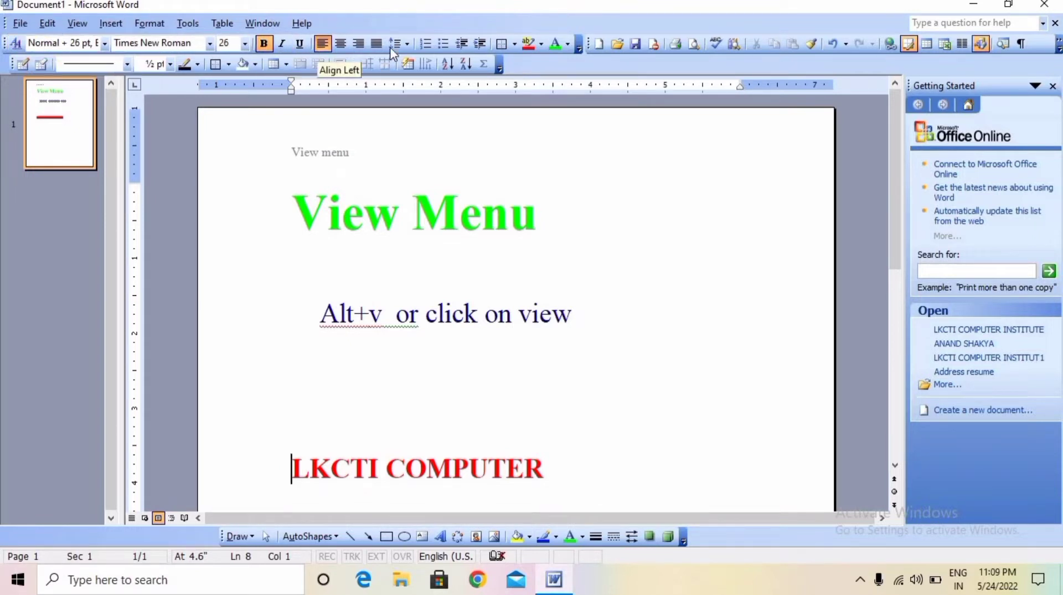
pyautogui.click(77, 23)
pyautogui.moveTo(84, 153)
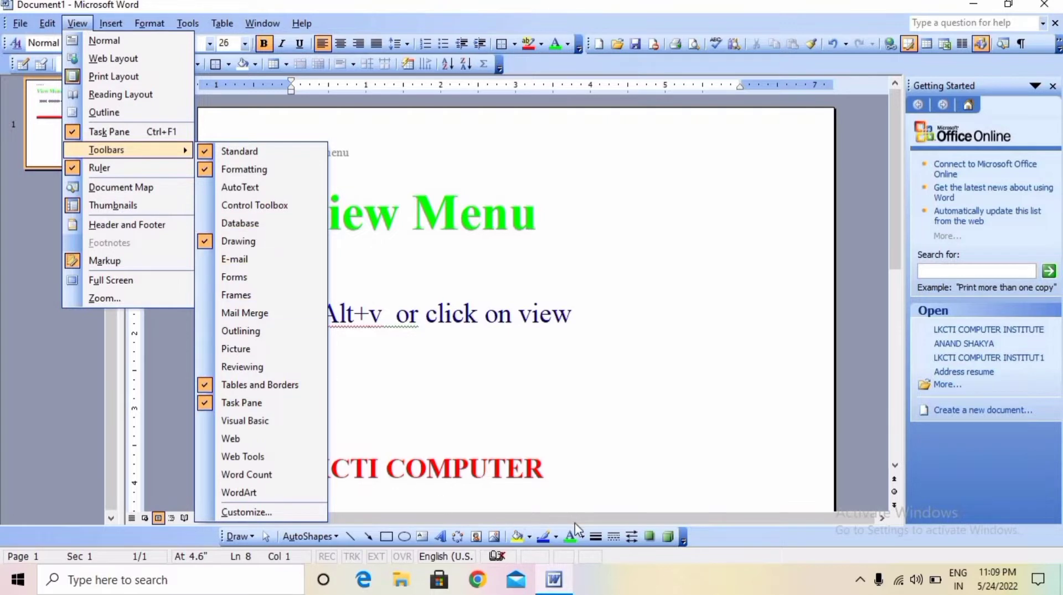
# Step: Hide the Drawing toolbar, then show it again
pyautogui.click(233, 242)
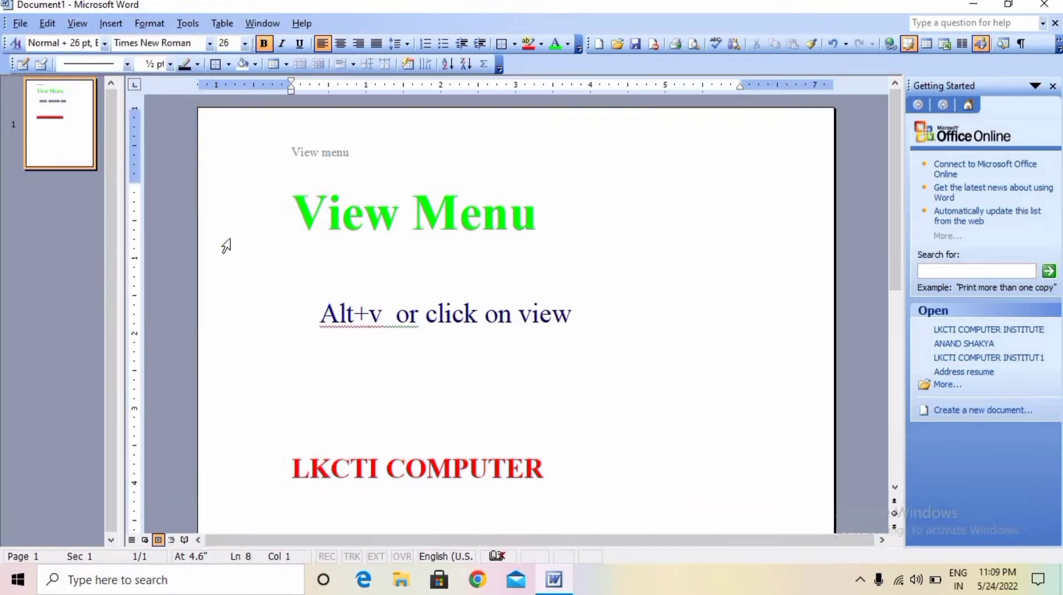
pyautogui.click(78, 25)
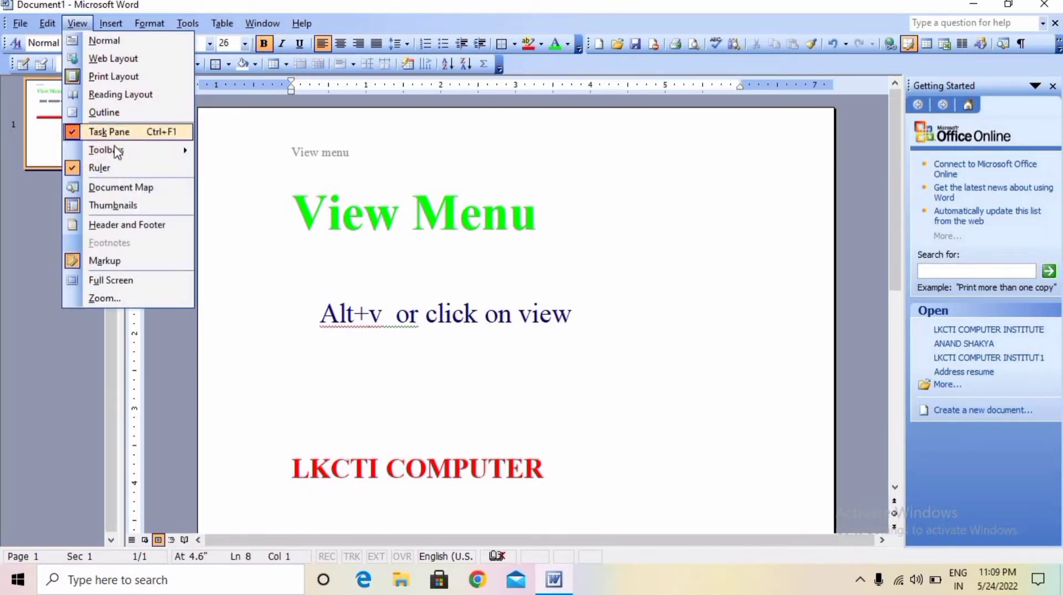
pyautogui.moveTo(180, 149)
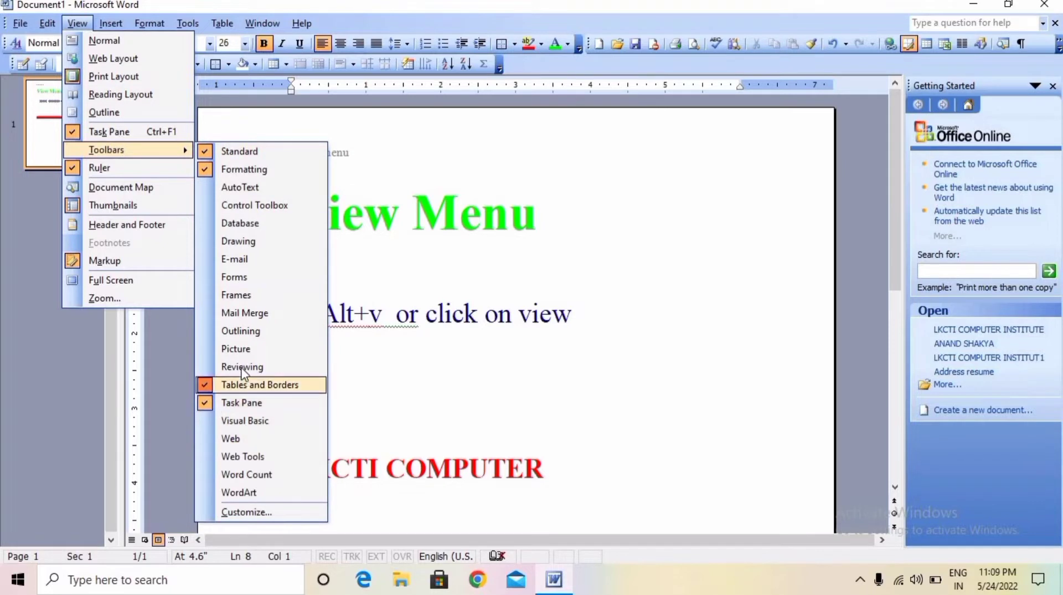
pyautogui.click(233, 241)
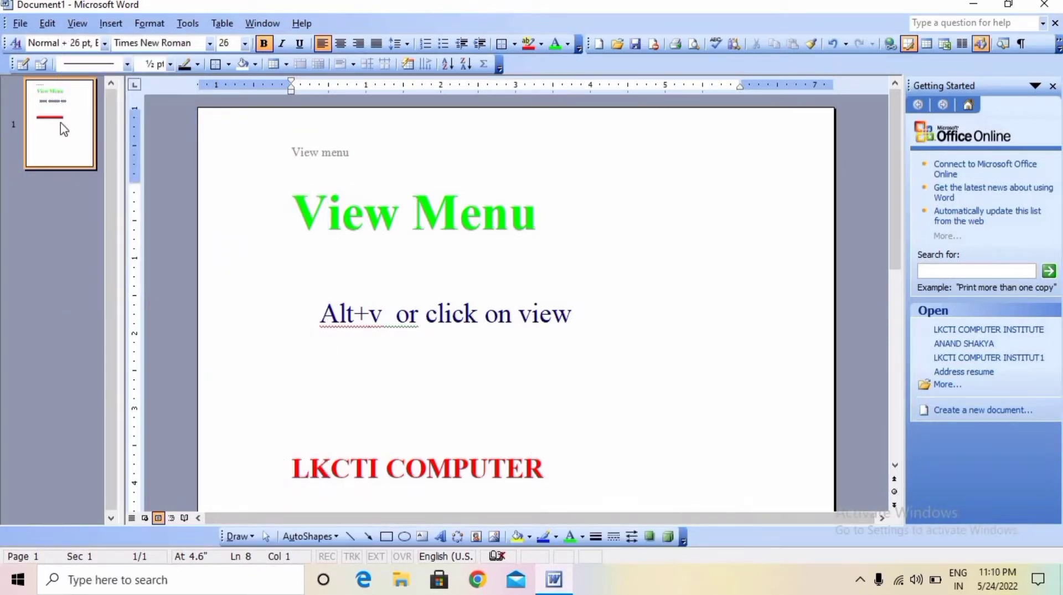
# Step: Toggle the Tables and Borders toolbar off and back on
pyautogui.click(75, 22)
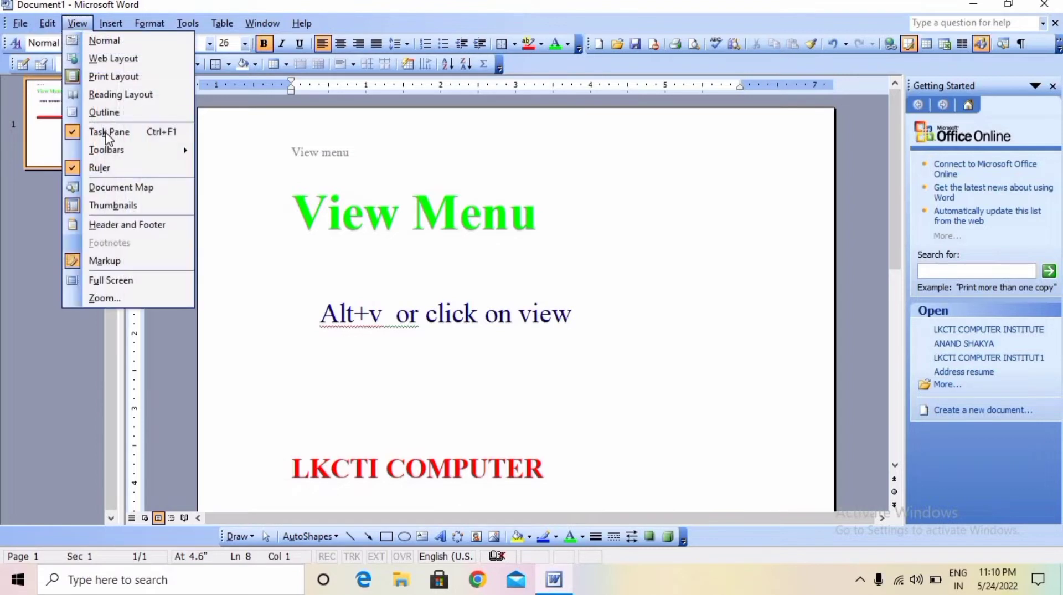
pyautogui.moveTo(128, 150)
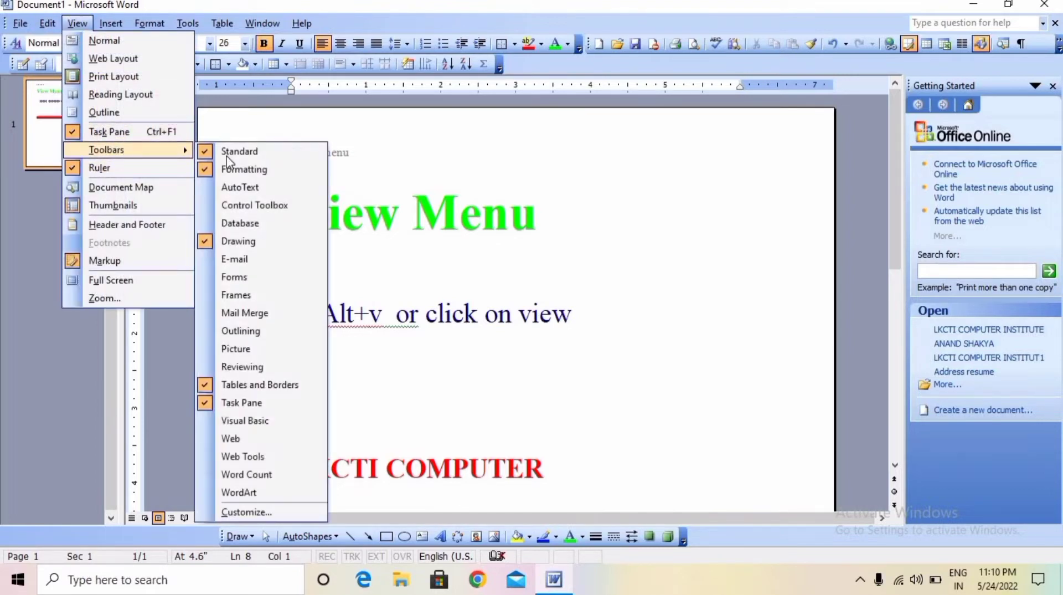
pyautogui.click(208, 384)
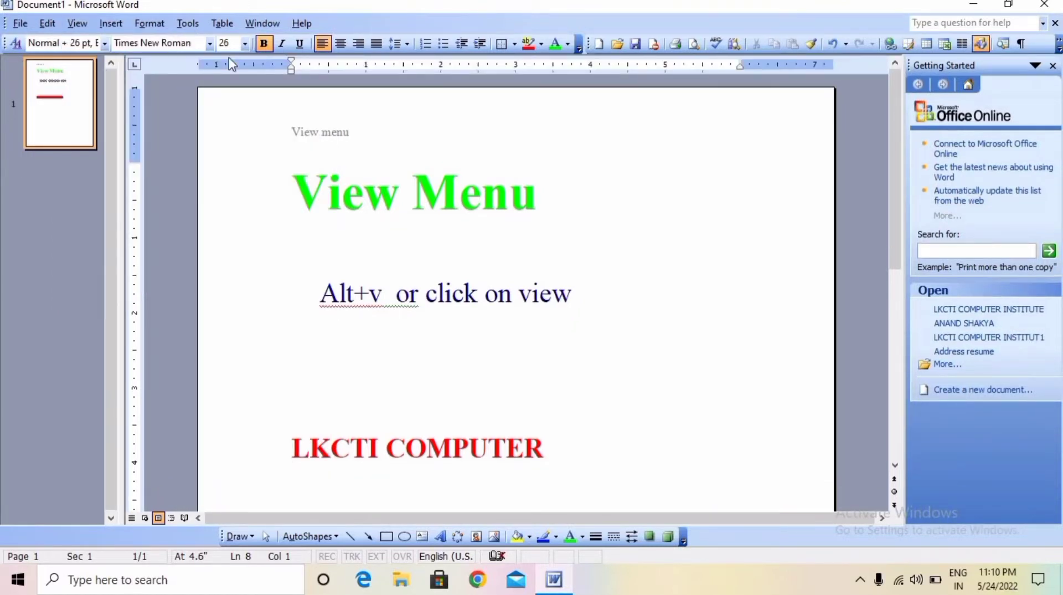
pyautogui.click(77, 23)
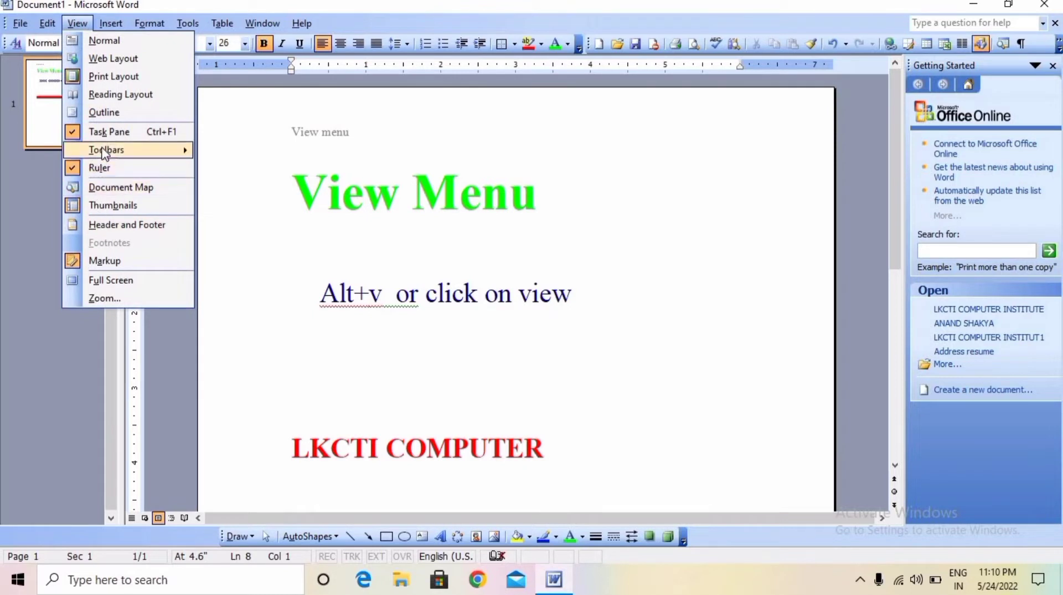
pyautogui.moveTo(111, 149)
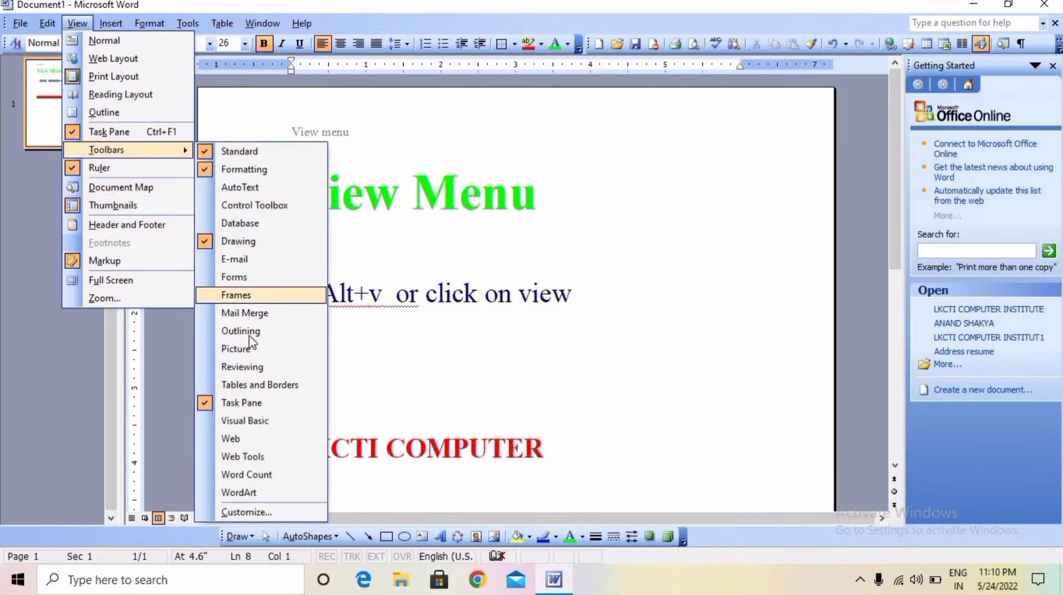
pyautogui.click(213, 384)
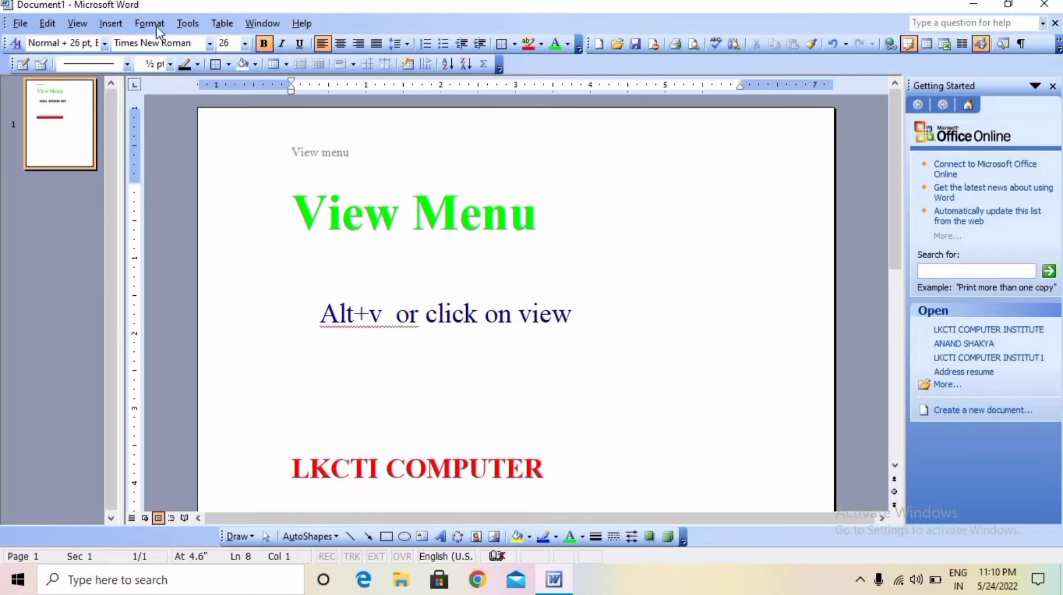
pyautogui.click(77, 24)
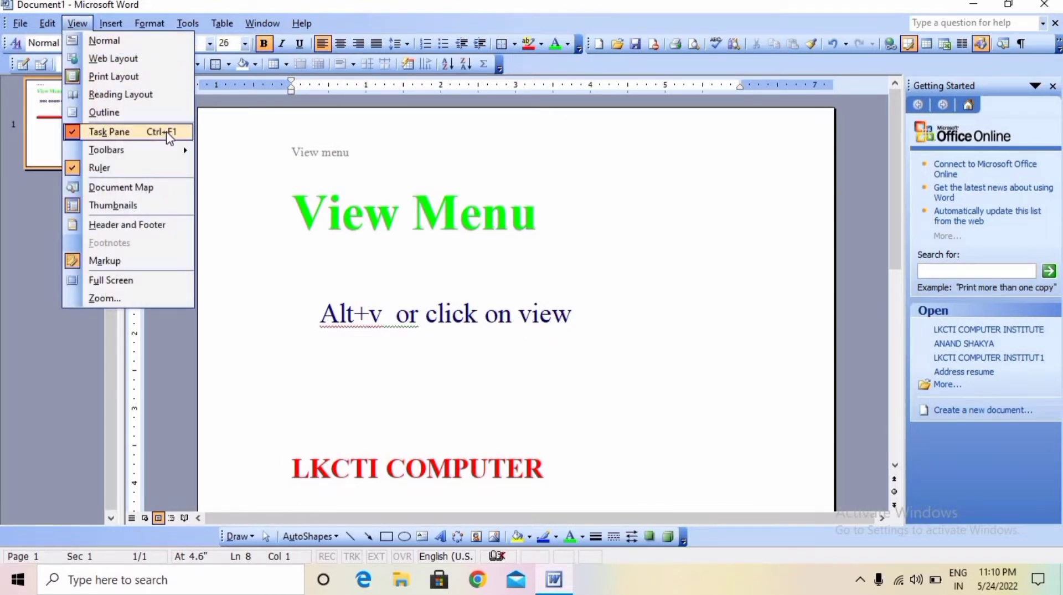
pyautogui.moveTo(103, 151)
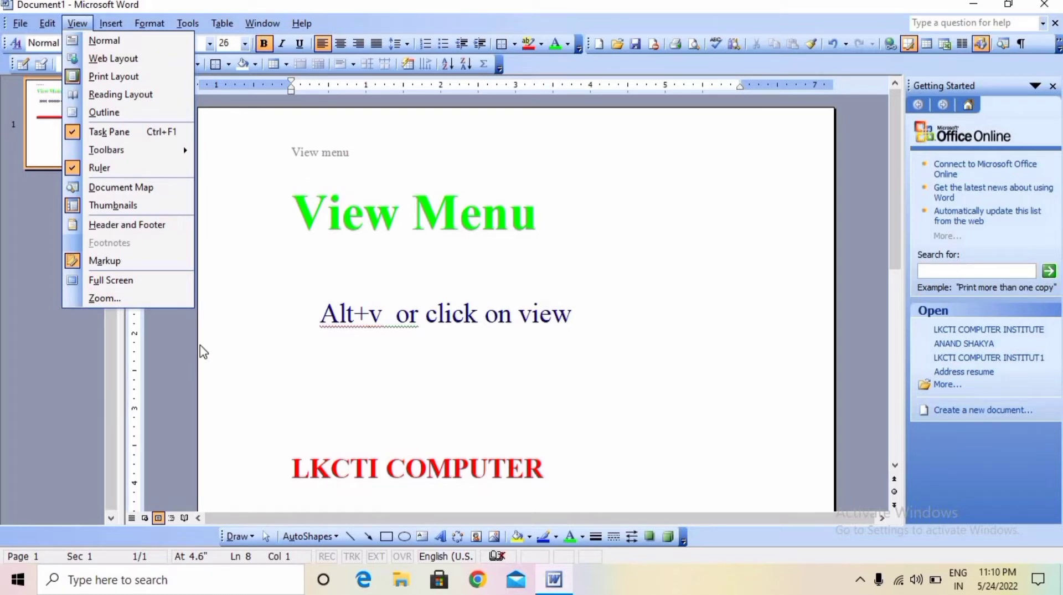
# Step: Hide and restore the rulers, then open the Document Map listing the headings
pyautogui.click(118, 169)
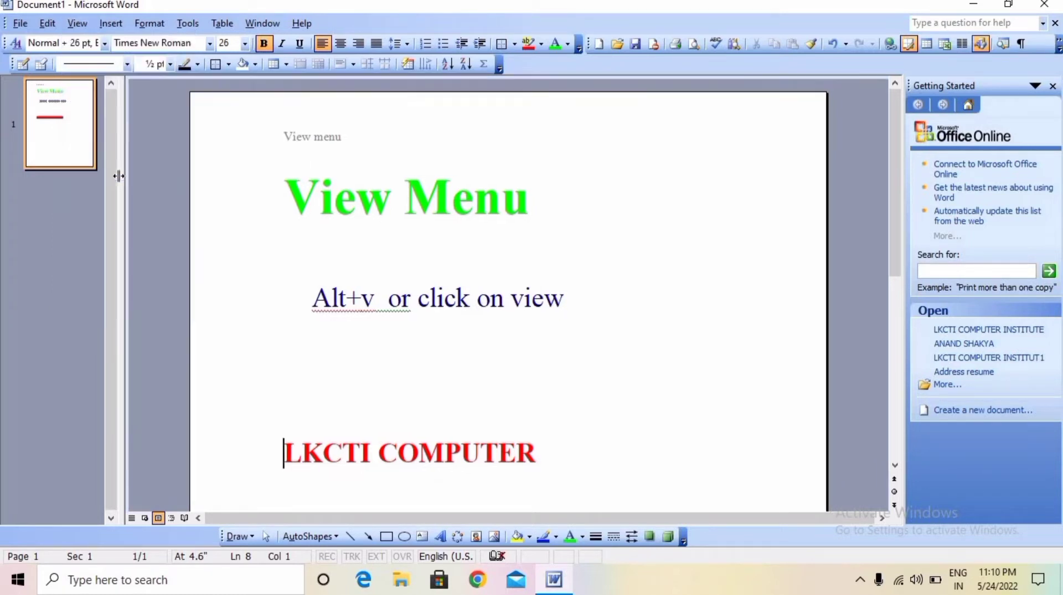
pyautogui.click(78, 23)
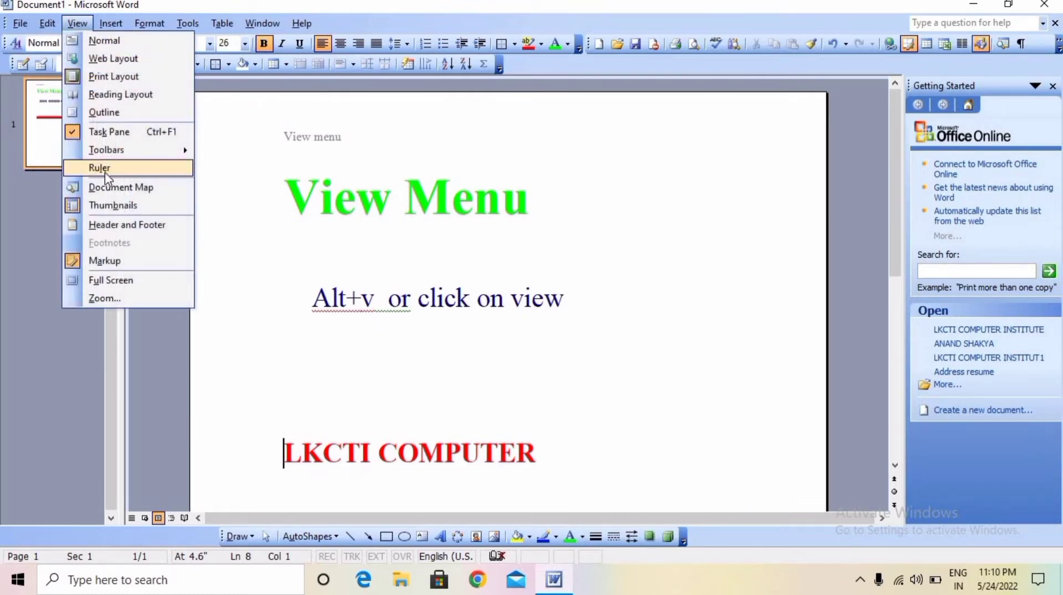
pyautogui.click(105, 172)
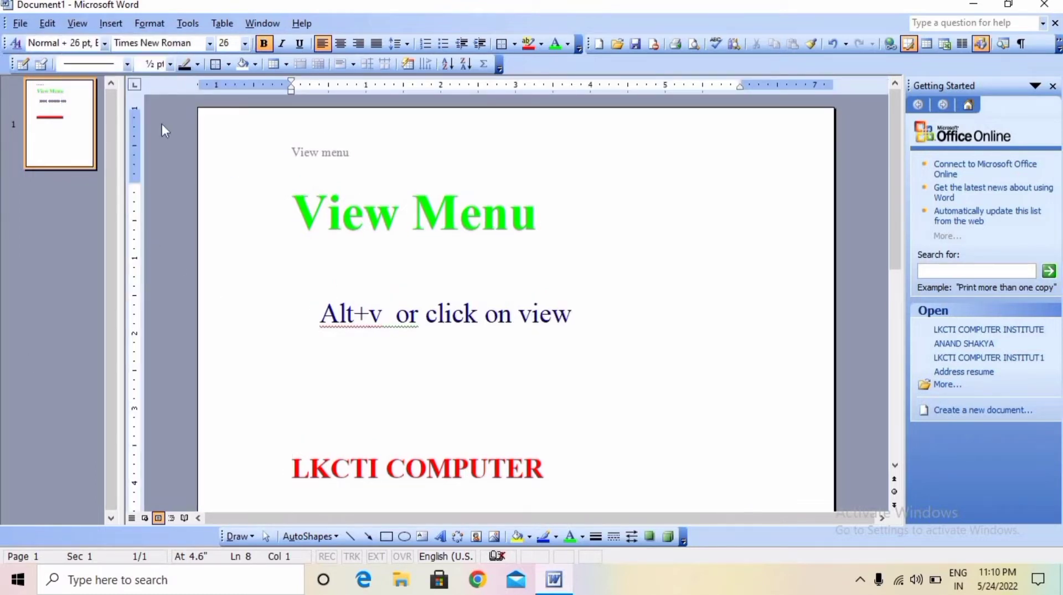
pyautogui.click(78, 24)
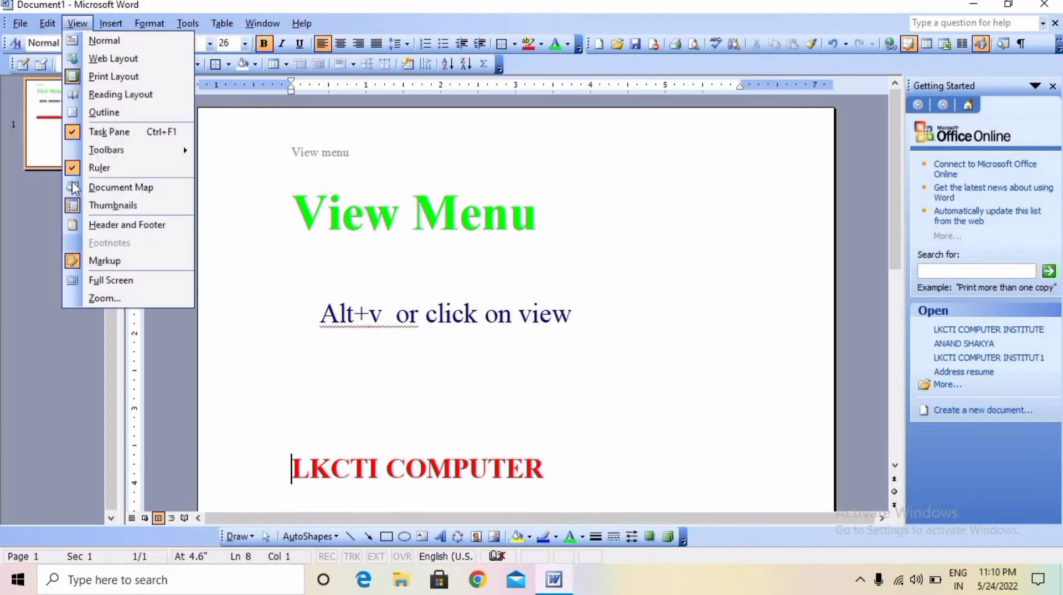
pyautogui.click(128, 191)
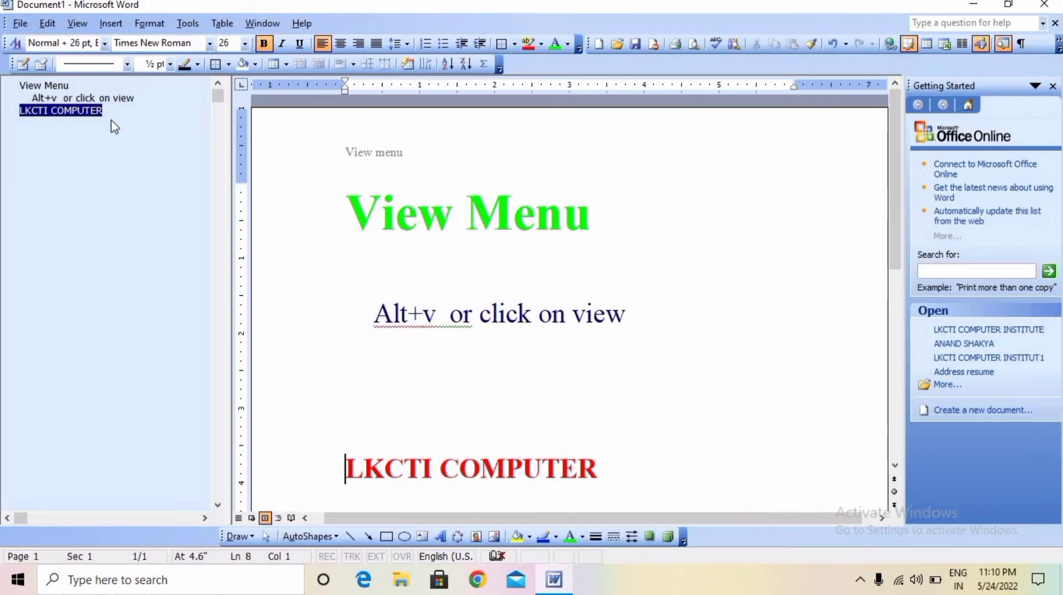
pyautogui.click(34, 86)
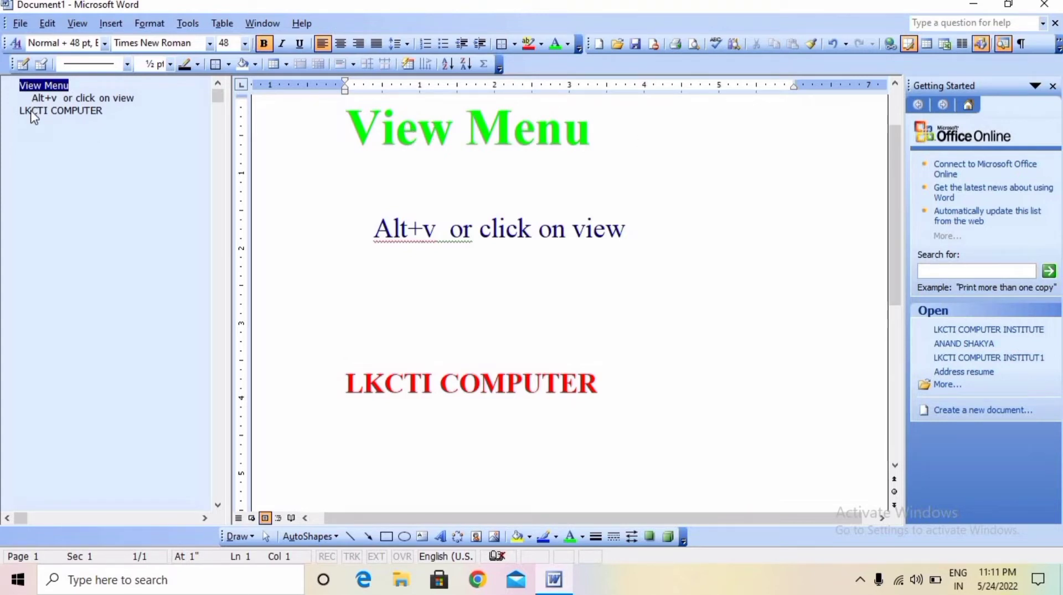
pyautogui.click(33, 112)
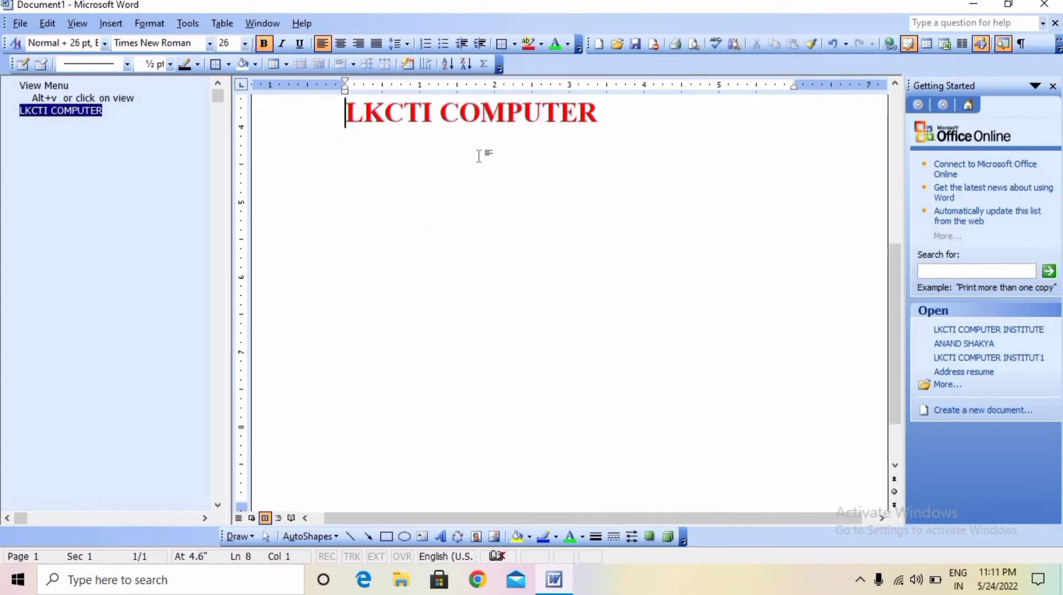
pyautogui.scroll(4, 440, 242)
pyautogui.scroll(5, 440, 242)
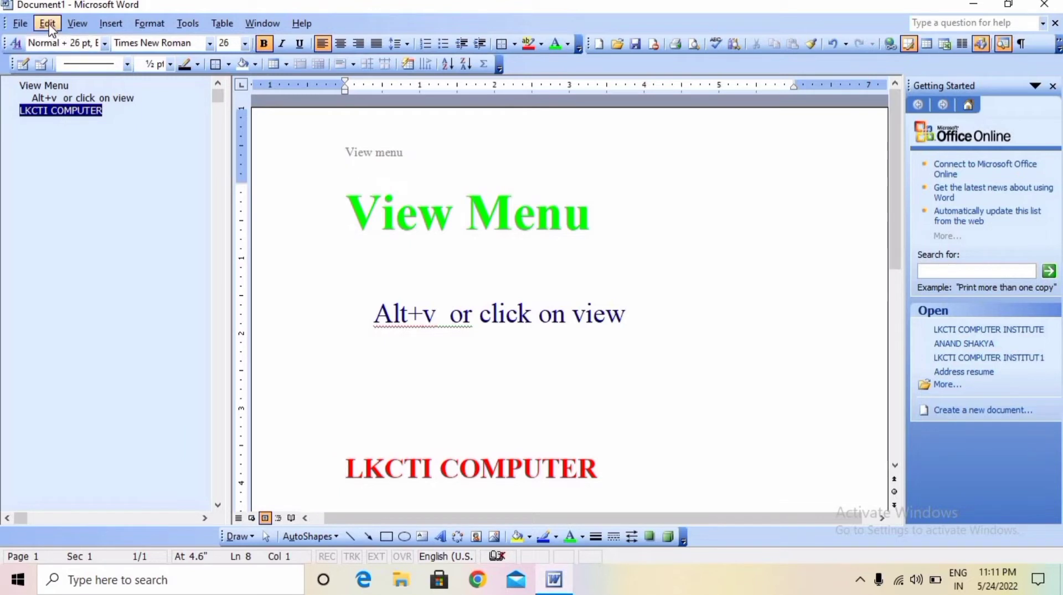
# Step: Replace the Document Map with a page 1 thumbnail via View > Thumbnails
pyautogui.click(73, 25)
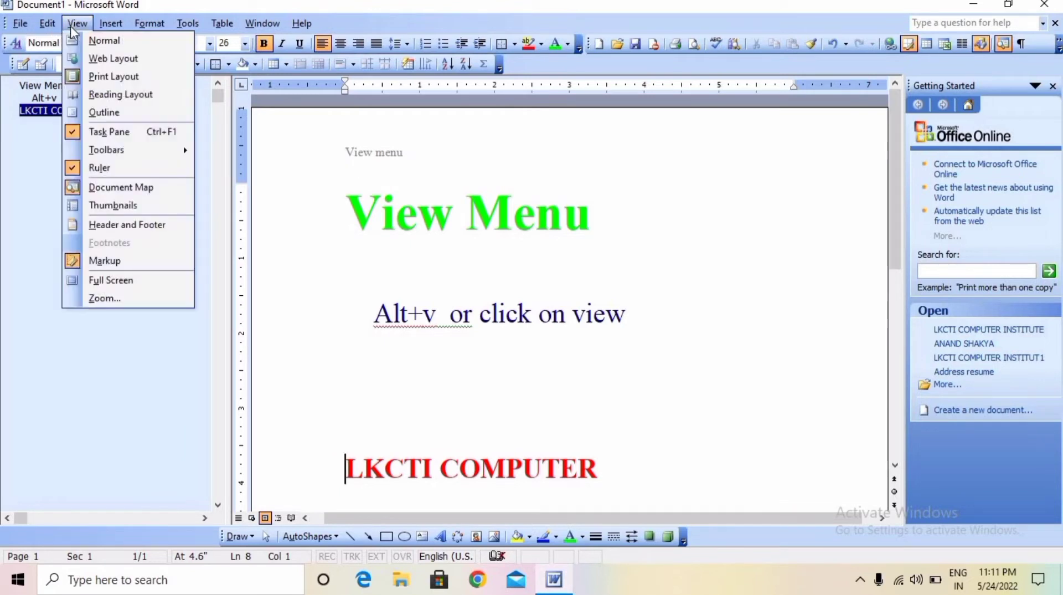
pyautogui.click(104, 206)
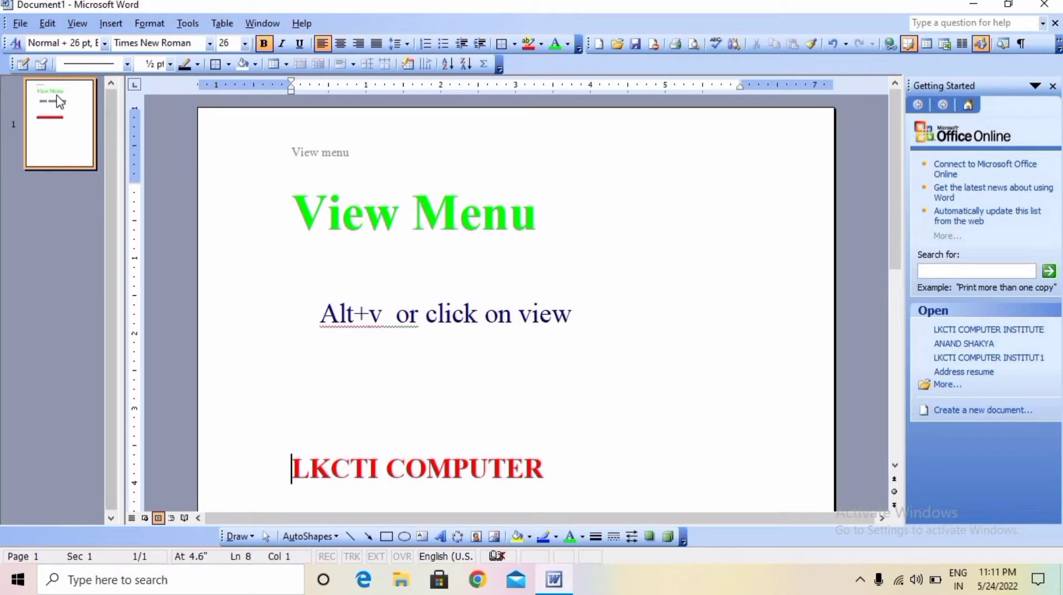
pyautogui.click(77, 24)
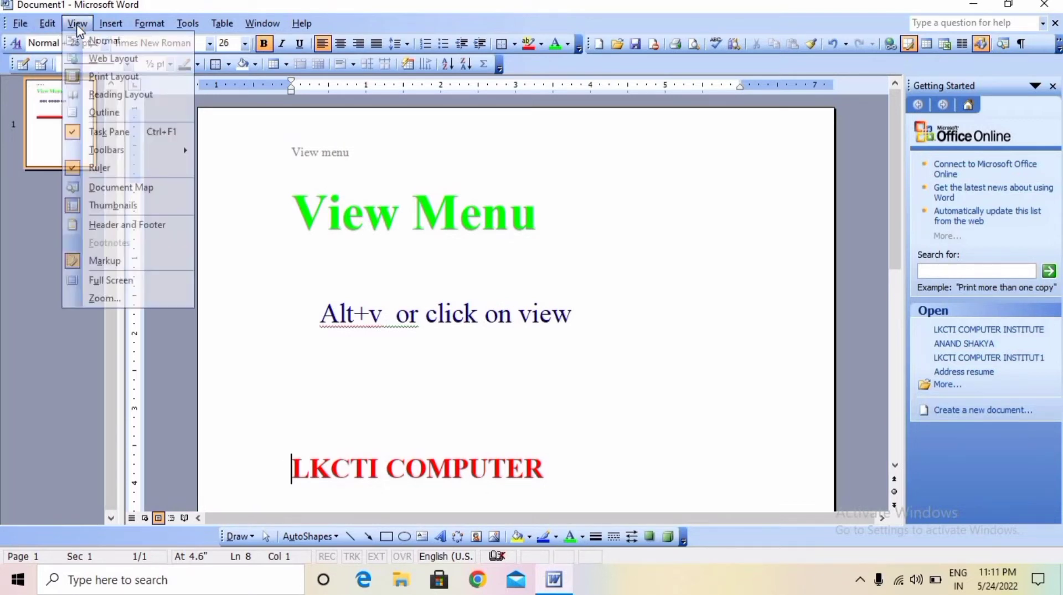
# Step: Open the page header for editing and toggle the body text's visibility several times
pyautogui.click(104, 226)
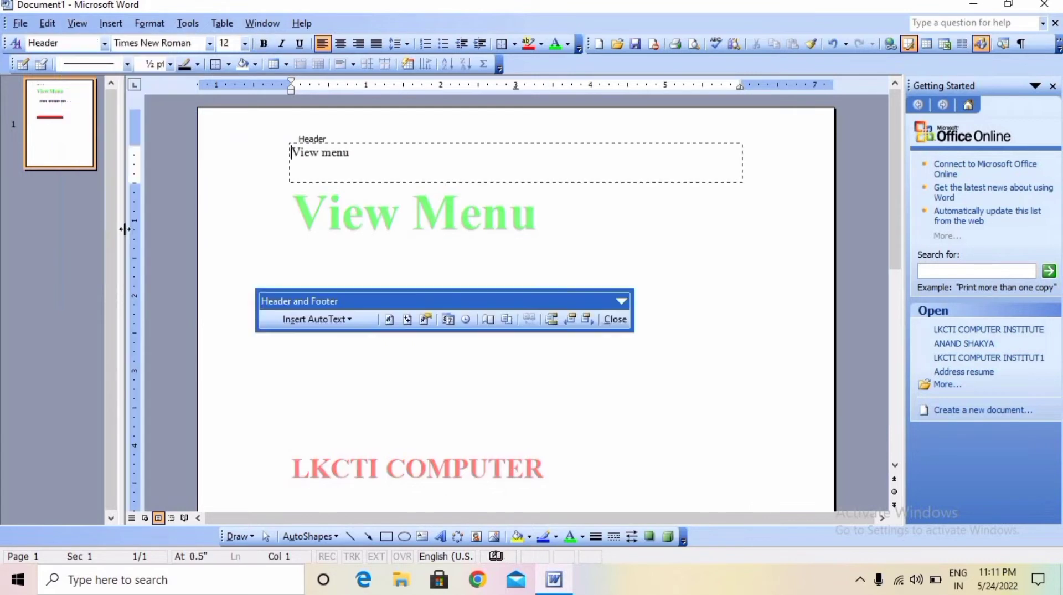
pyautogui.click(376, 157)
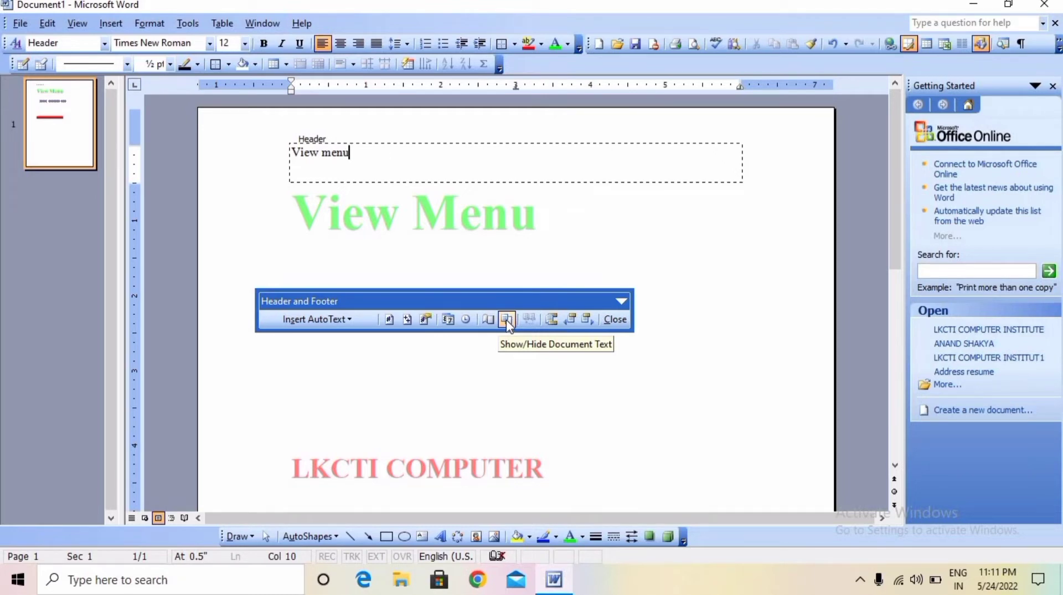
pyautogui.click(506, 320)
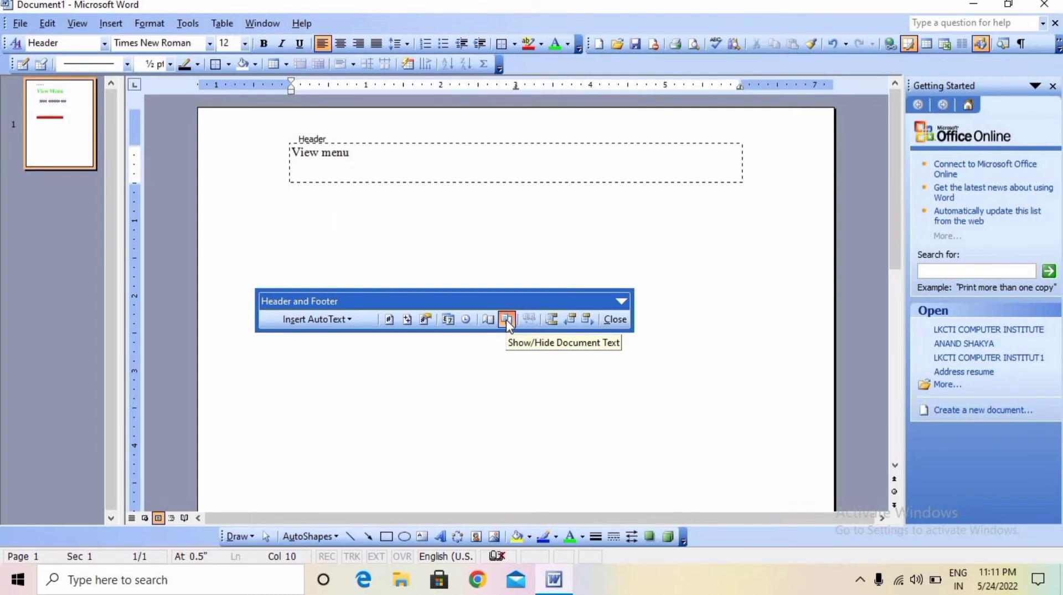
pyautogui.click(506, 320)
pyautogui.click(506, 320)
pyautogui.click(506, 320)
pyautogui.click(506, 320)
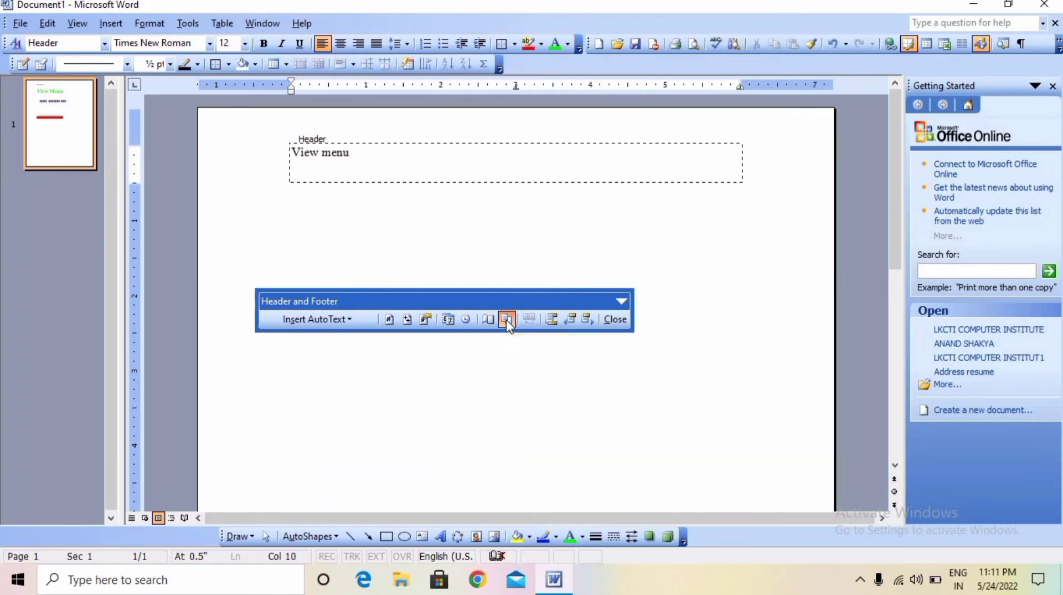
pyautogui.click(507, 320)
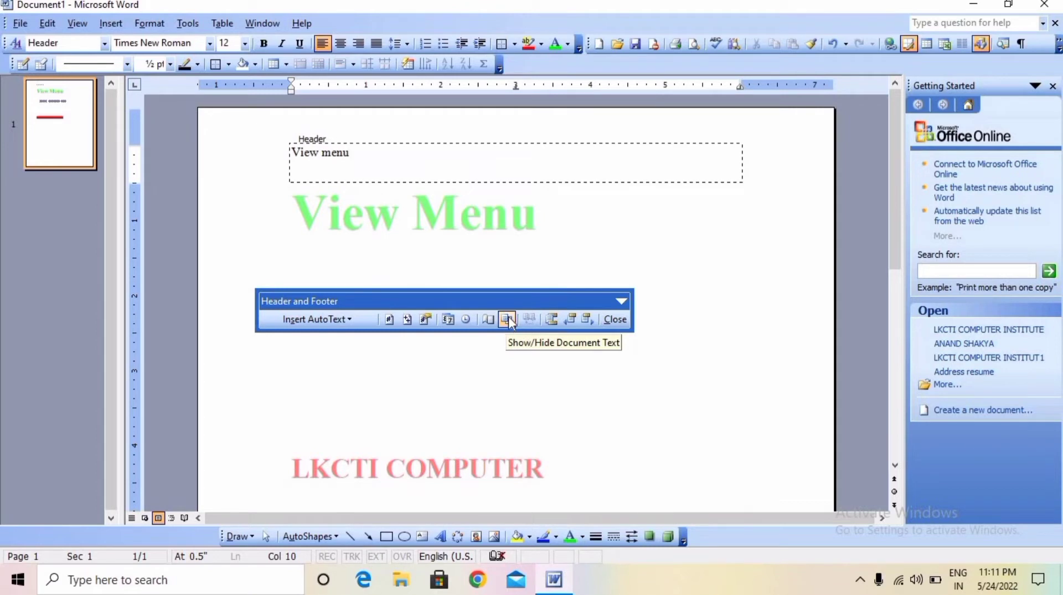
pyautogui.click(507, 320)
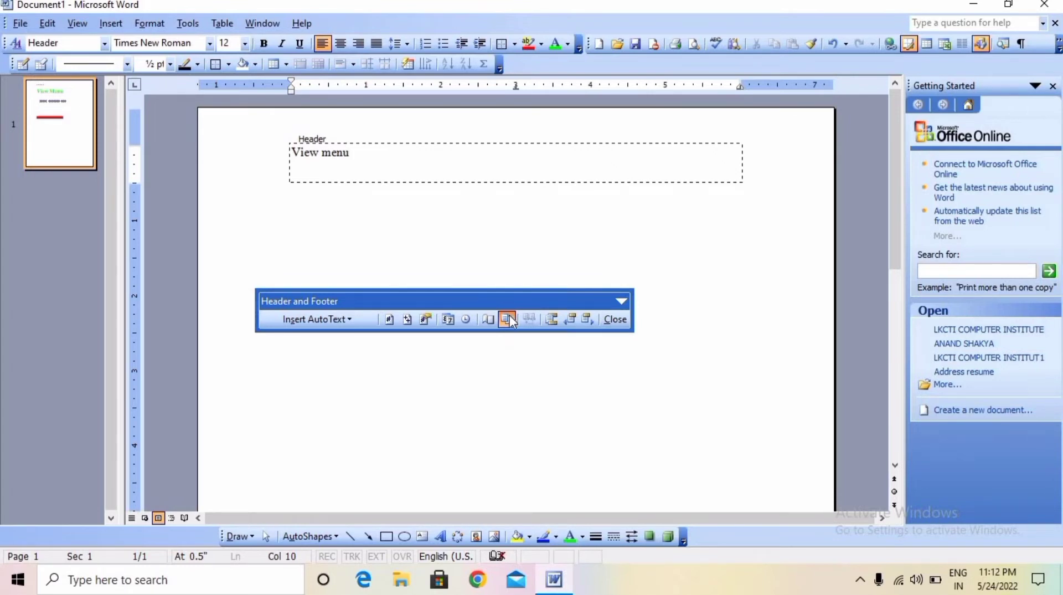
pyautogui.click(507, 320)
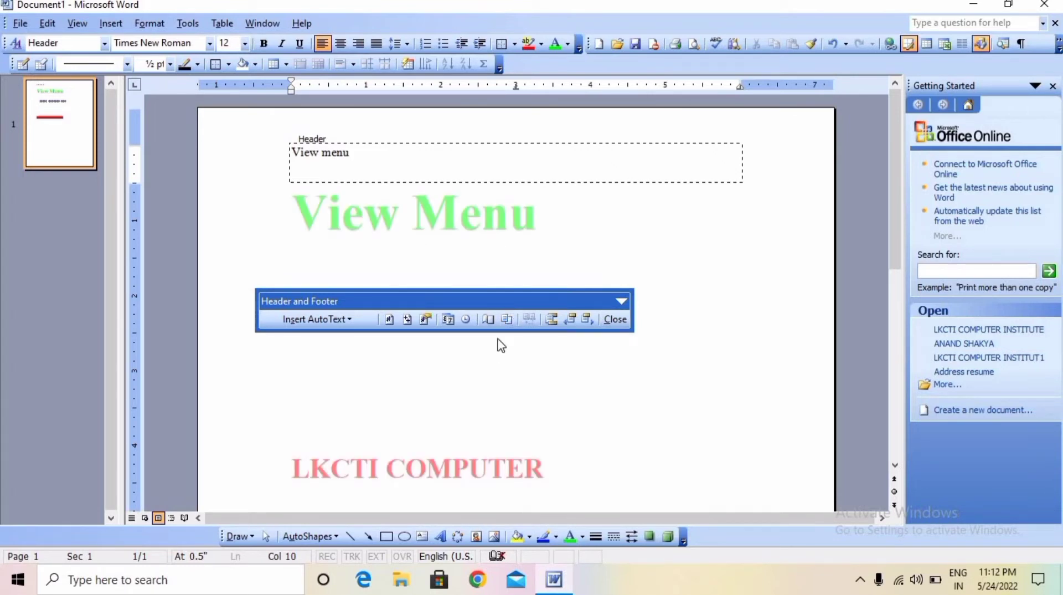
# Step: Toggle document text once more, switch to the footer, and close header and footer editing
pyautogui.moveTo(519, 297); pyautogui.dragTo(533, 361)
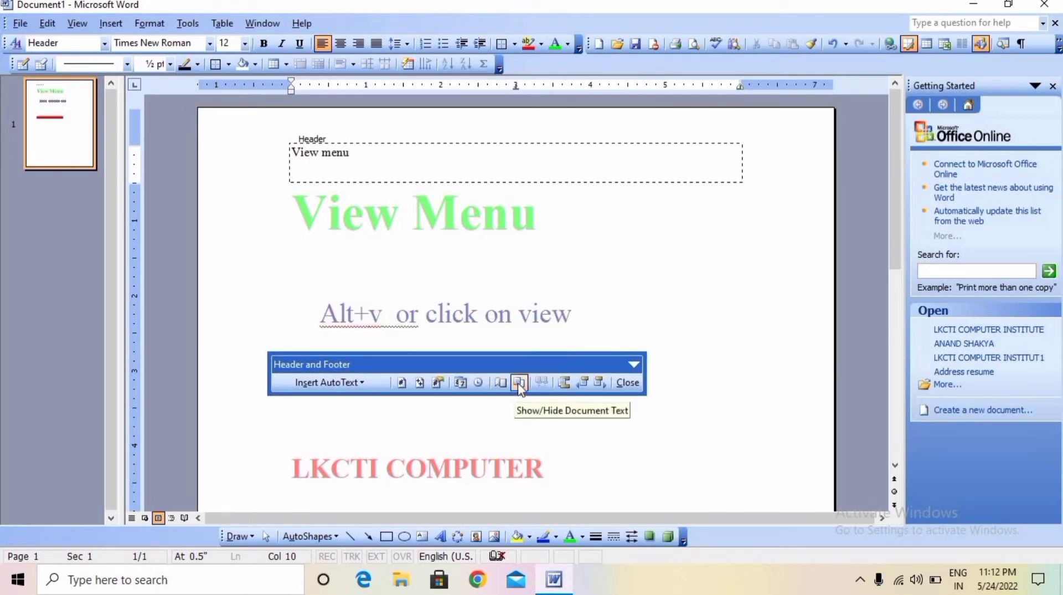
pyautogui.click(518, 383)
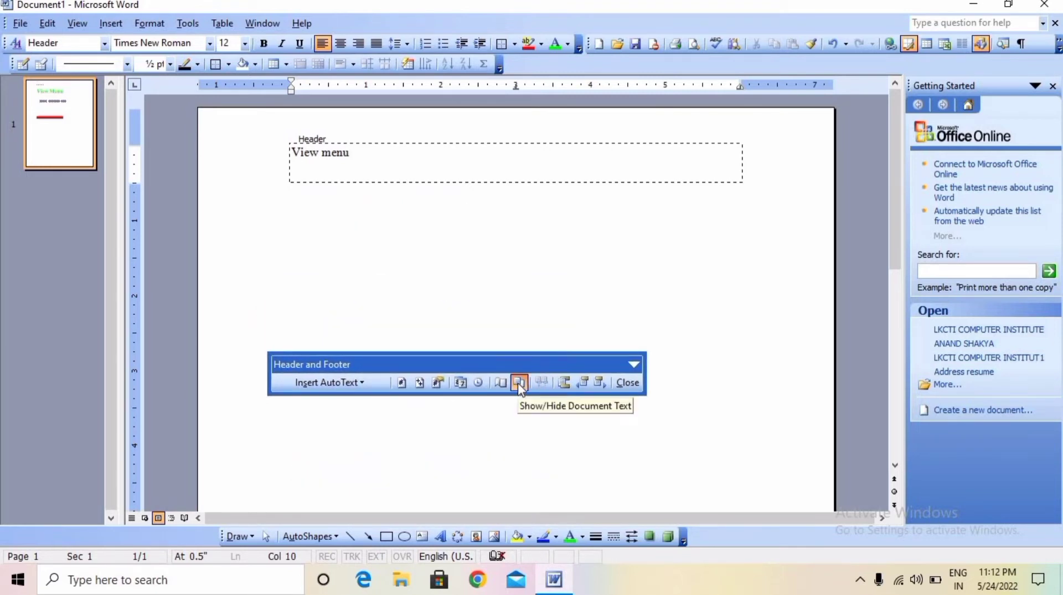
pyautogui.click(518, 383)
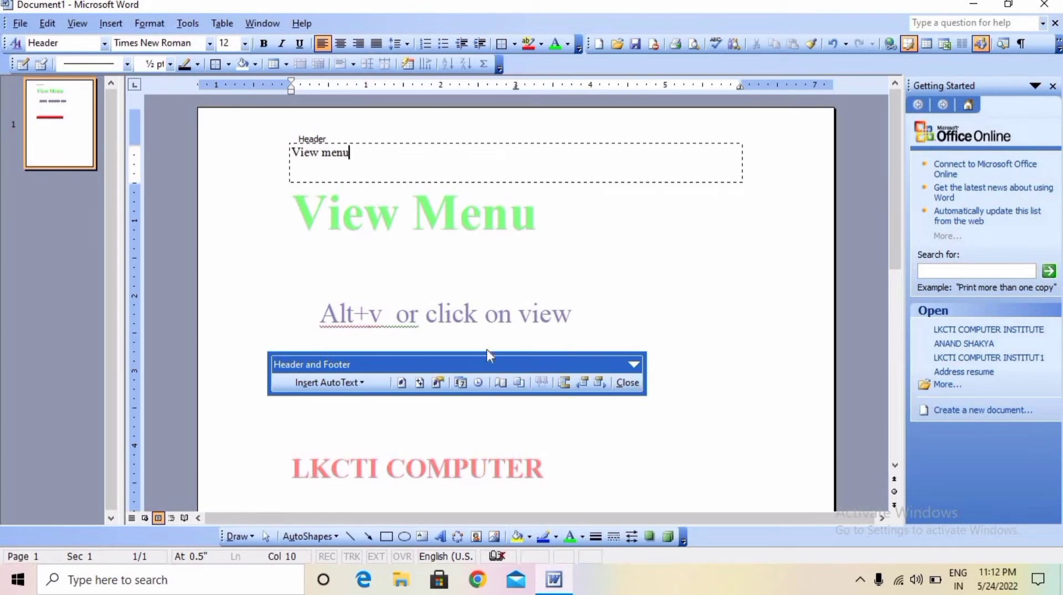
pyautogui.click(563, 384)
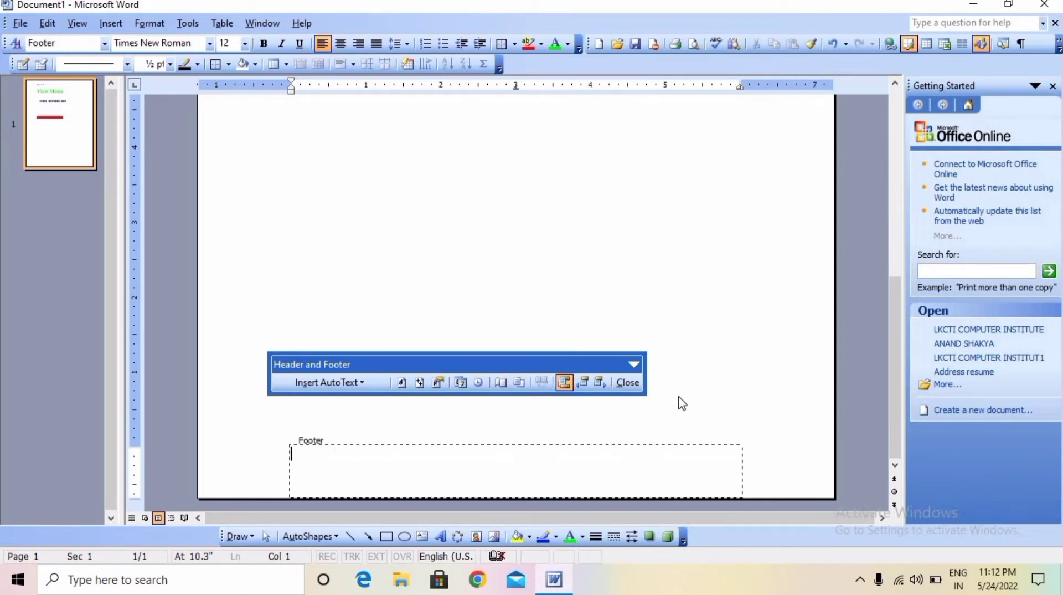
pyautogui.click(626, 384)
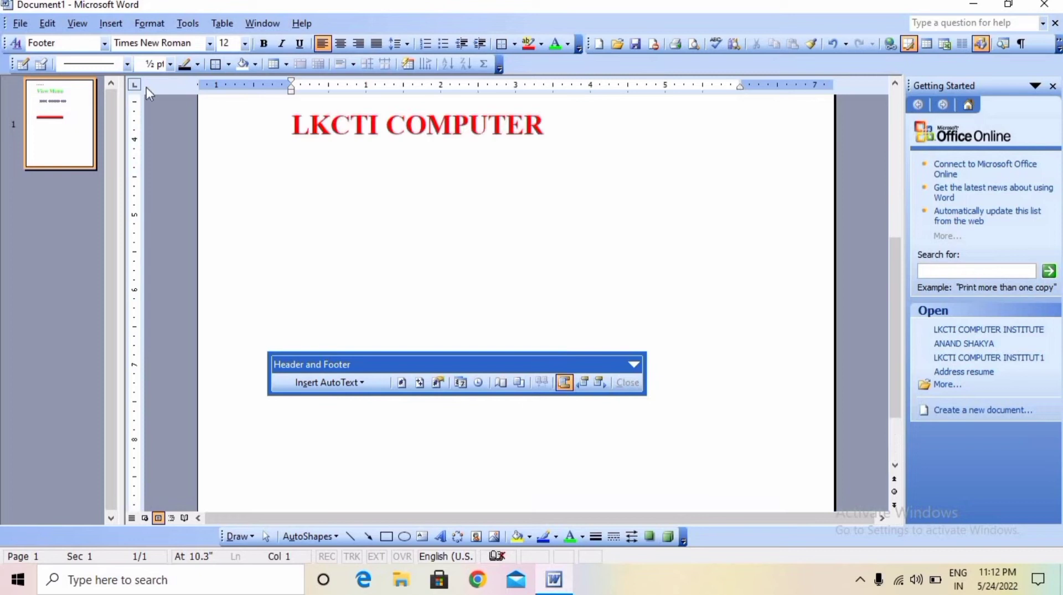
# Step: Select the first letter 'V' of the 'View Menu' heading
pyautogui.click(77, 23)
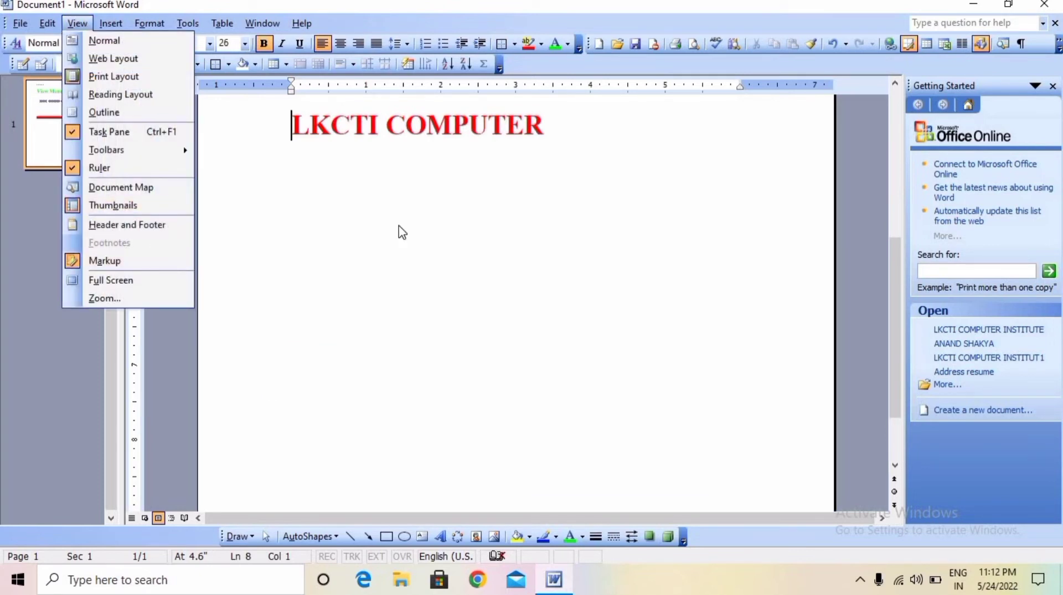
pyautogui.scroll(3, 365, 194)
pyautogui.scroll(5, 364, 194)
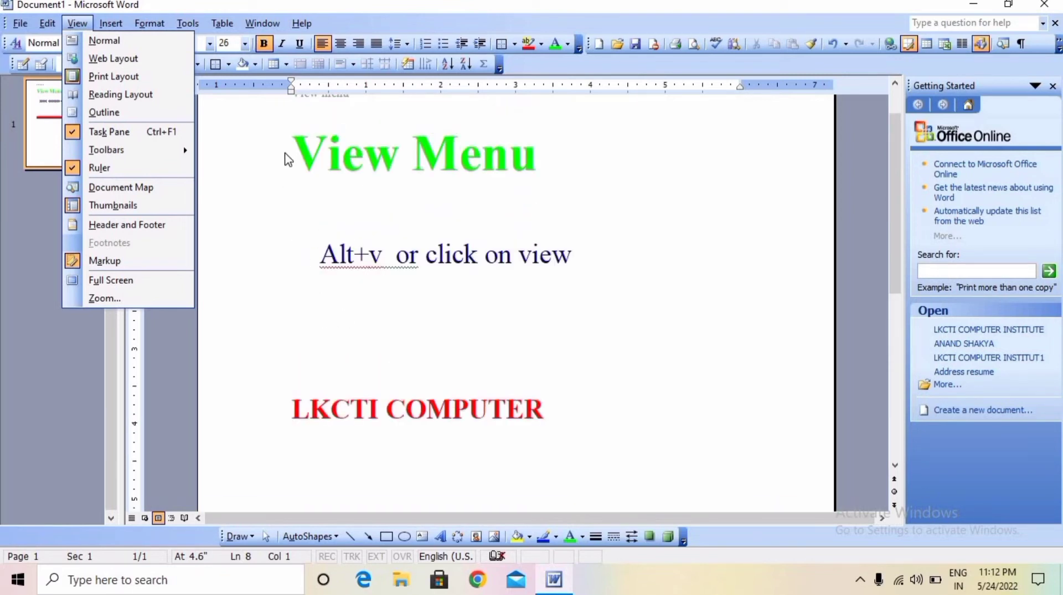
pyautogui.moveTo(284, 156); pyautogui.dragTo(532, 160)
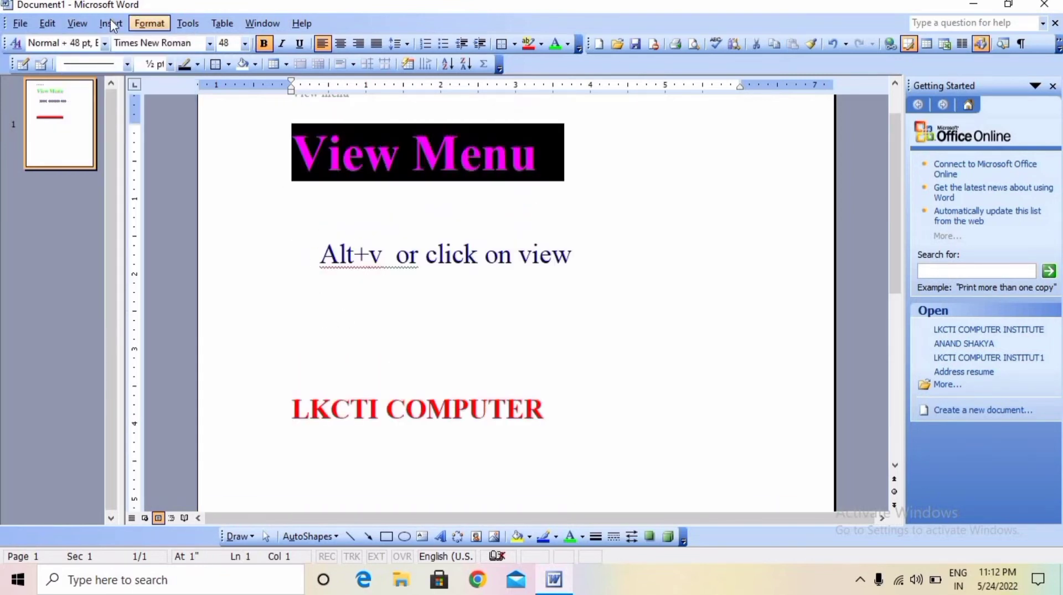
pyautogui.click(77, 24)
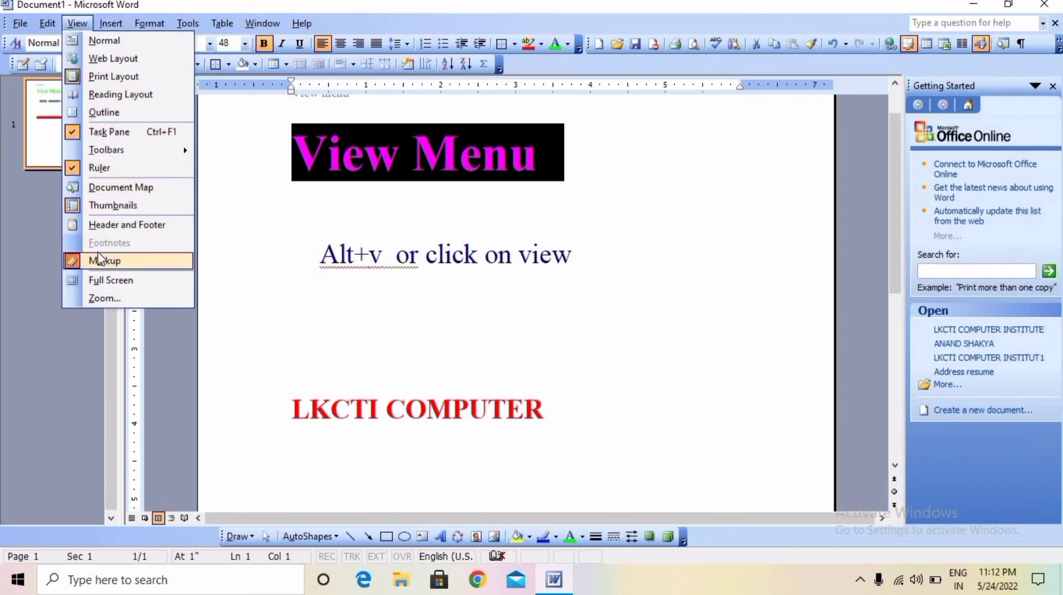
pyautogui.click(113, 260)
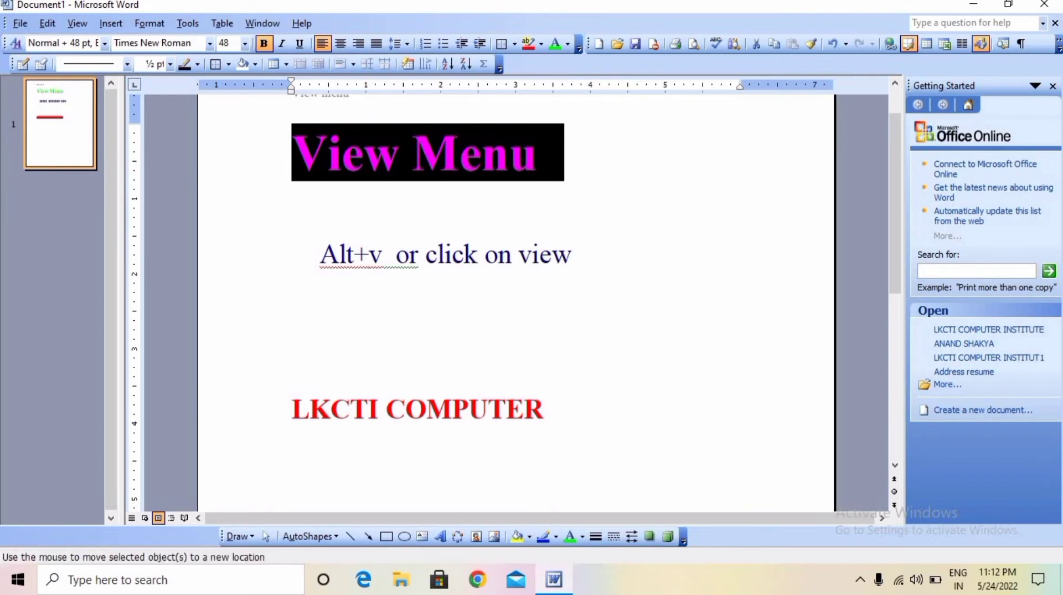
pyautogui.click(413, 152)
pyautogui.click(318, 150)
pyautogui.hotkey('shift', 'Left')
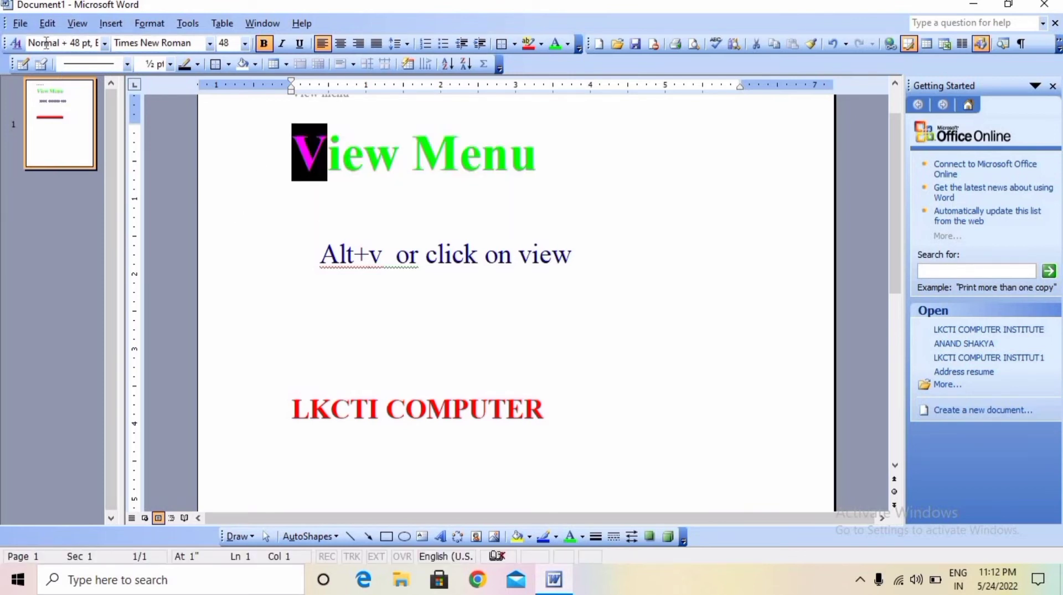
# Step: Turn on View > Markup and dismiss the no-comments message
pyautogui.click(83, 30)
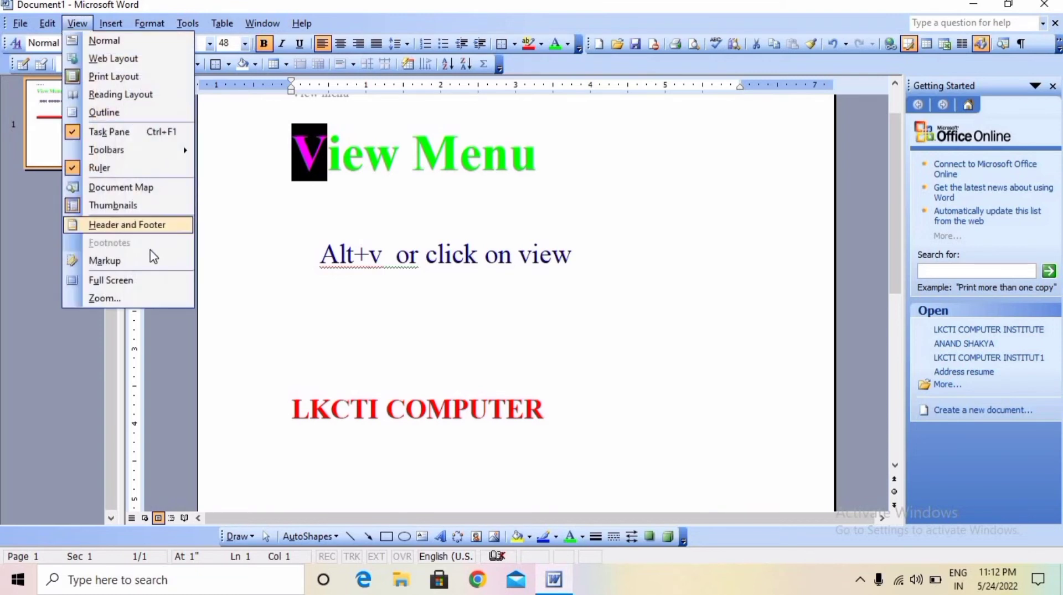
pyautogui.click(99, 263)
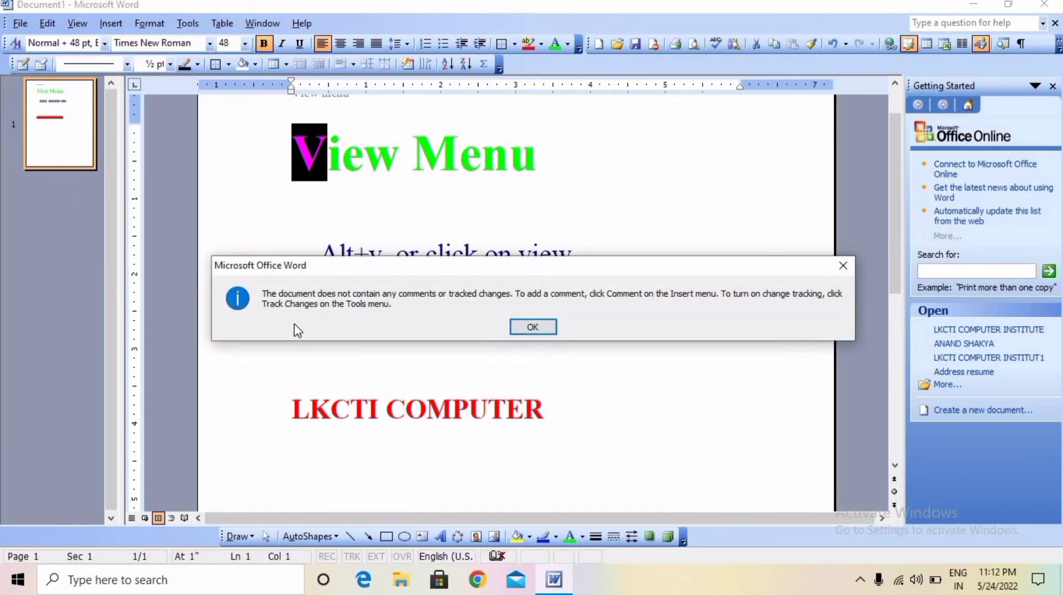
pyautogui.click(530, 330)
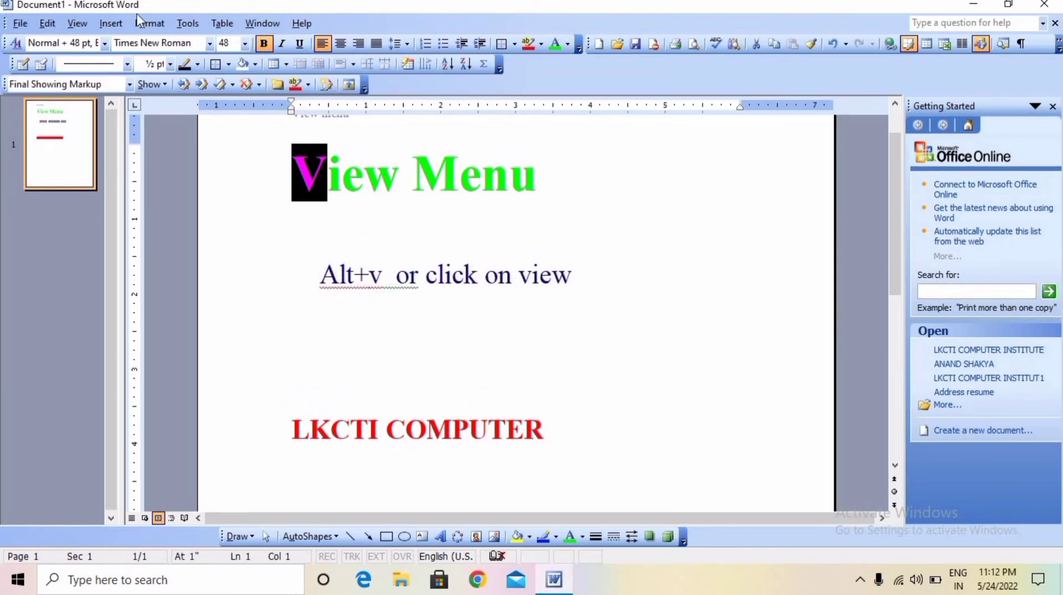
pyautogui.click(80, 27)
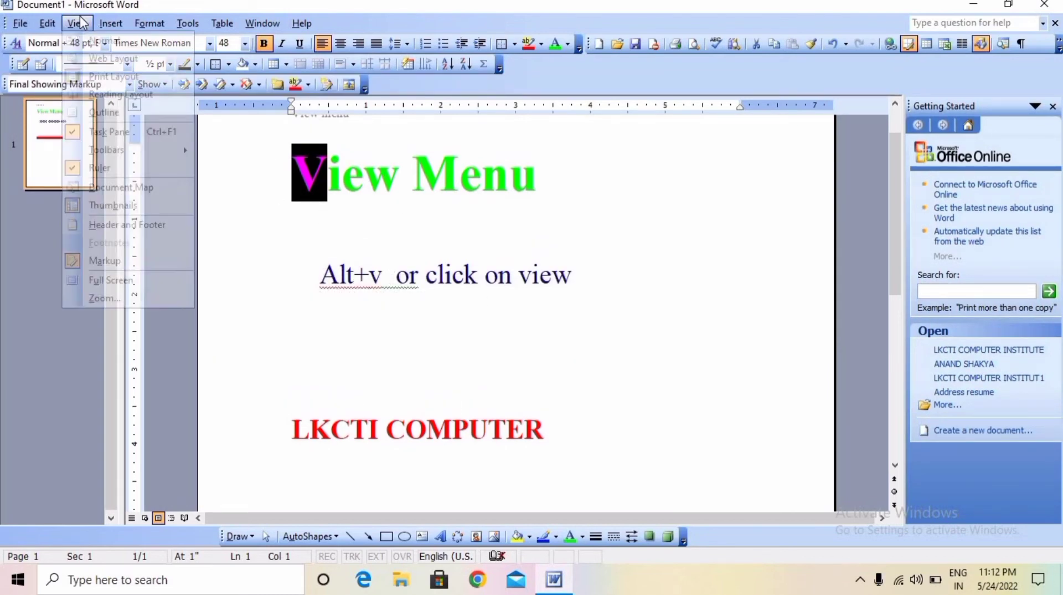
# Step: Switch to Full Screen view, then close it to restore the normal window
pyautogui.click(103, 282)
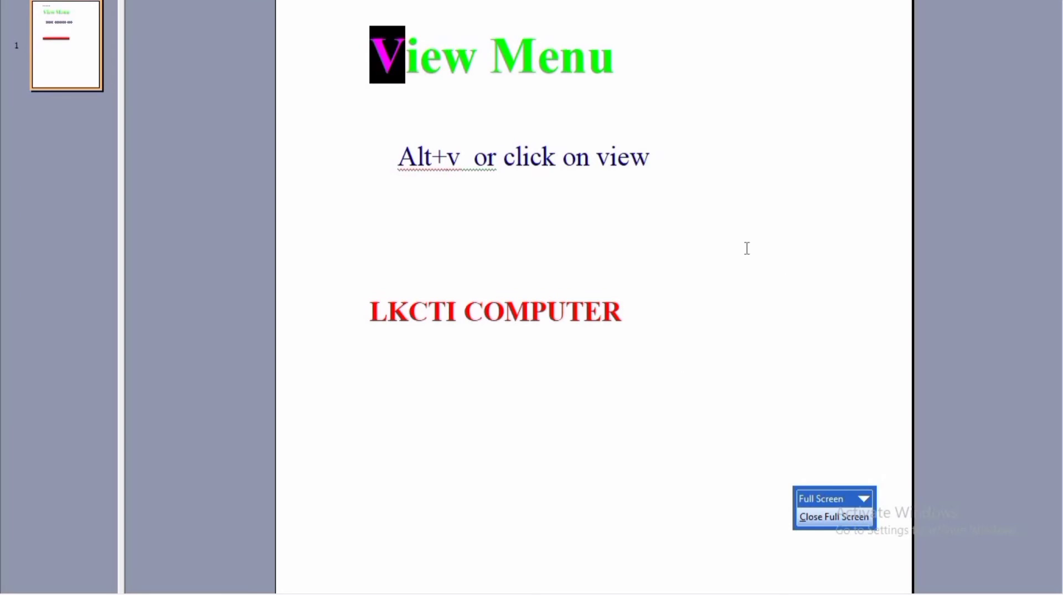
pyautogui.scroll(2, 490, 169)
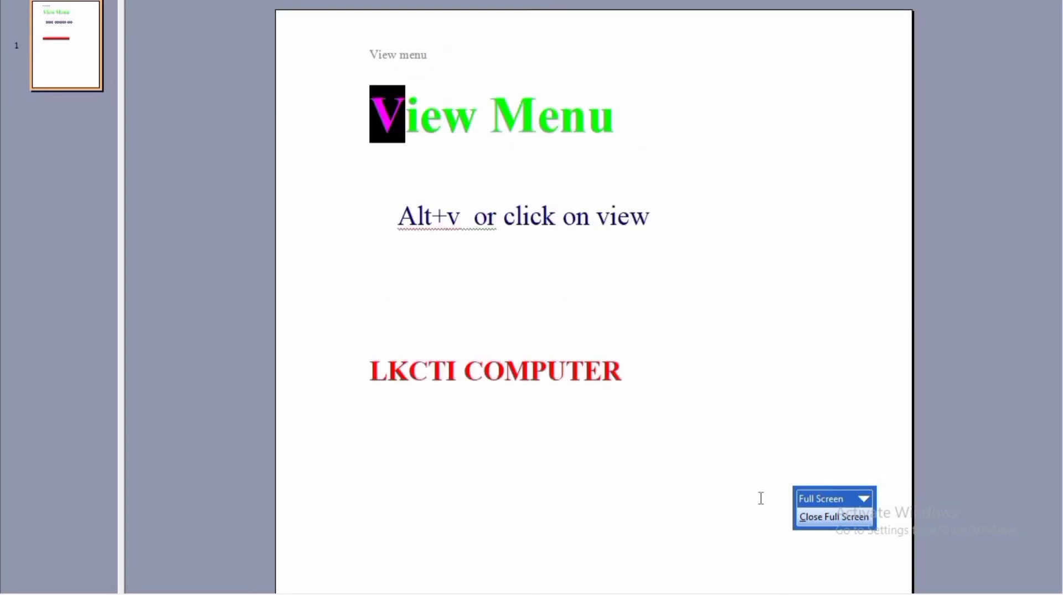
pyautogui.click(856, 516)
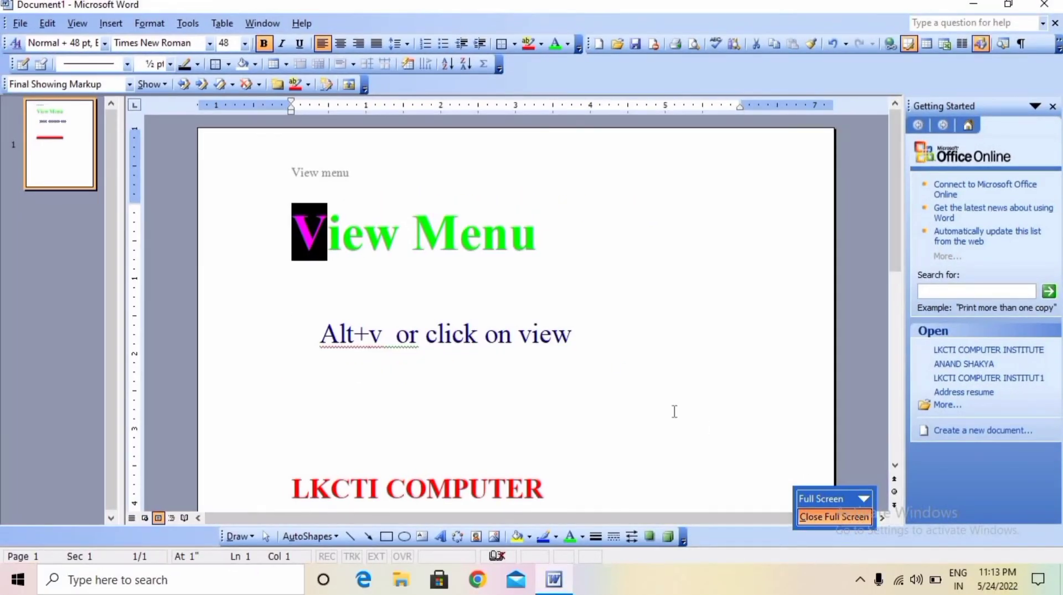
pyautogui.click(75, 24)
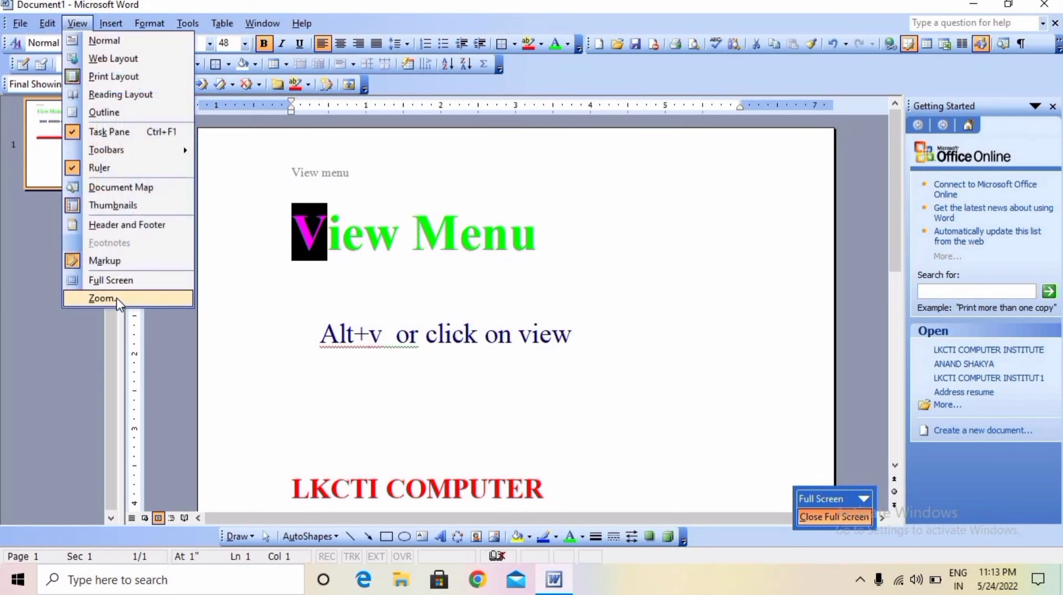
pyautogui.click(250, 340)
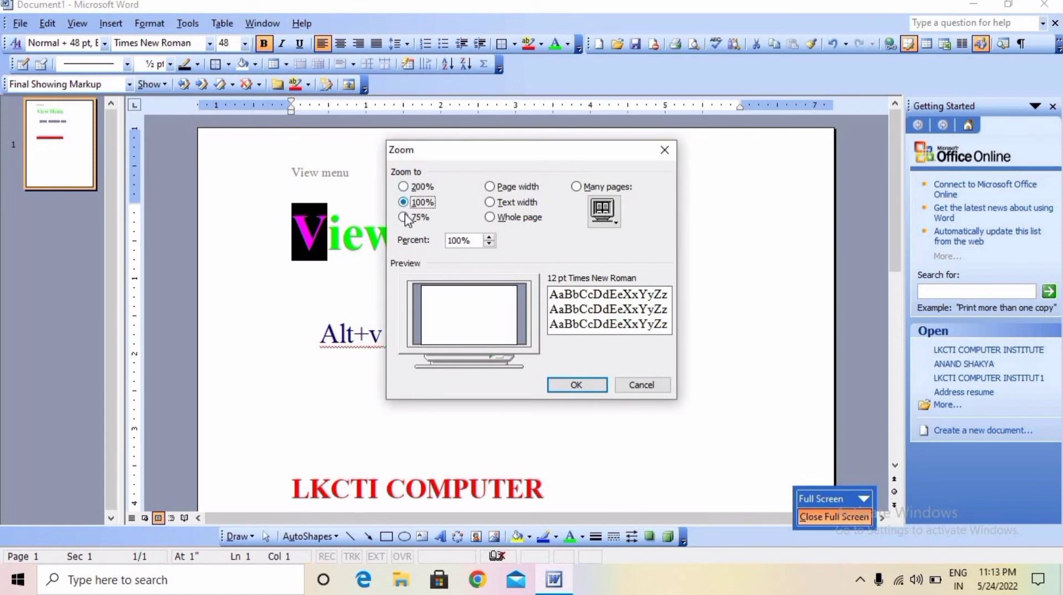
pyautogui.click(404, 217)
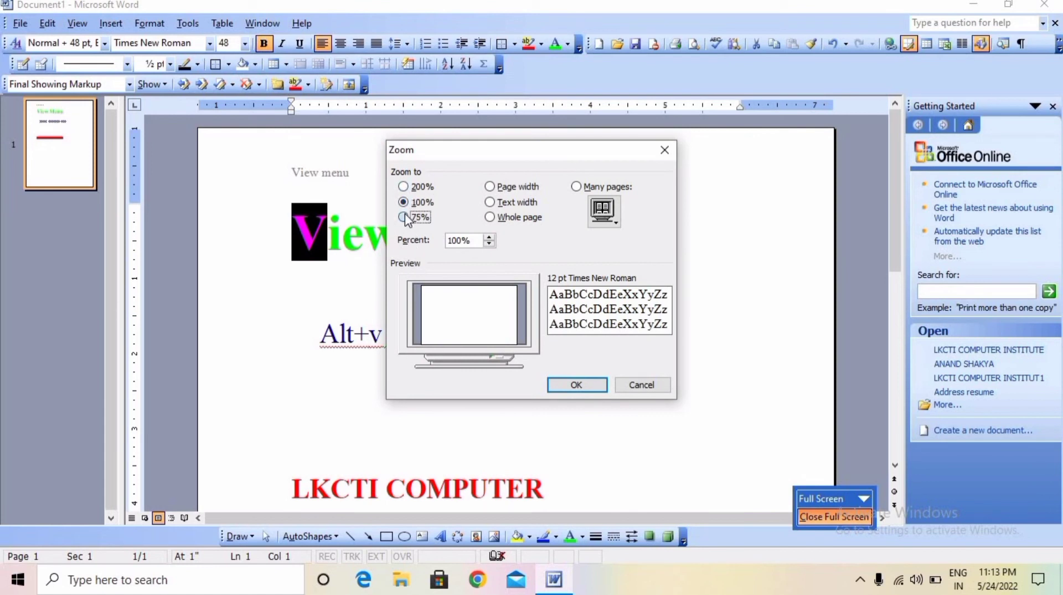
pyautogui.click(581, 384)
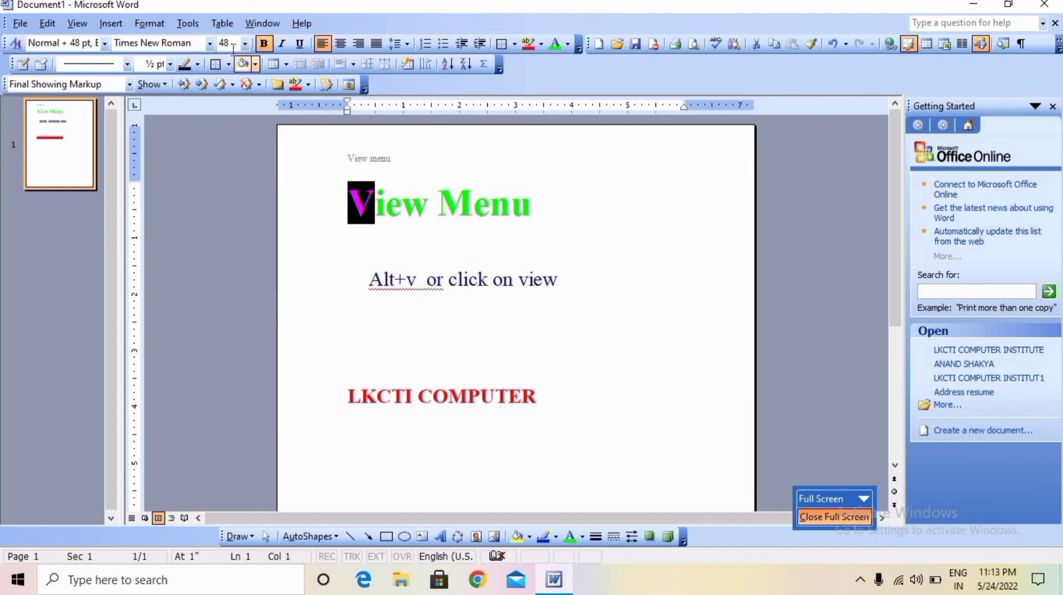
pyautogui.click(76, 23)
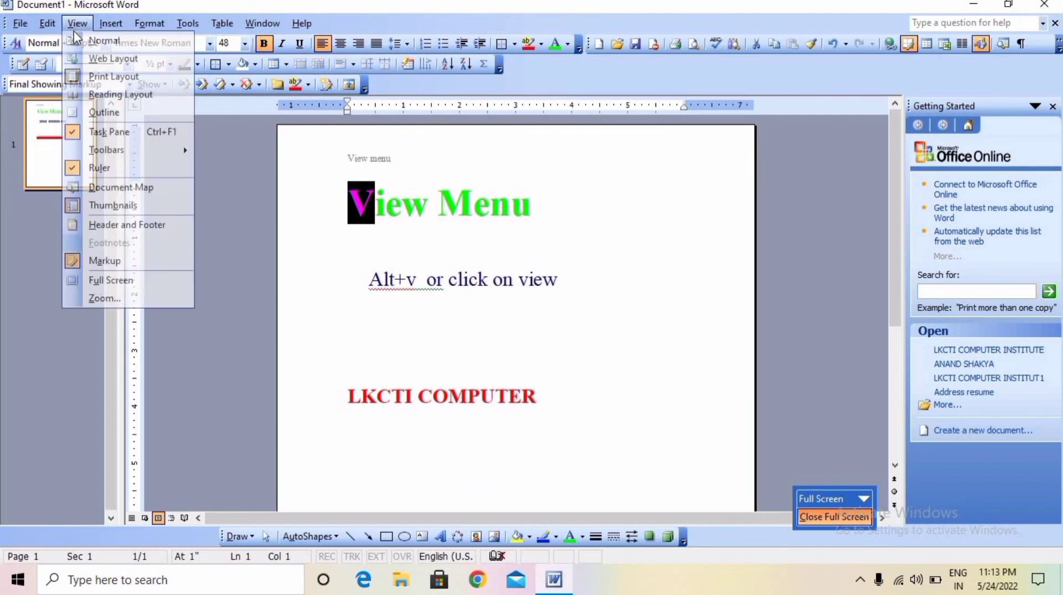
pyautogui.click(113, 299)
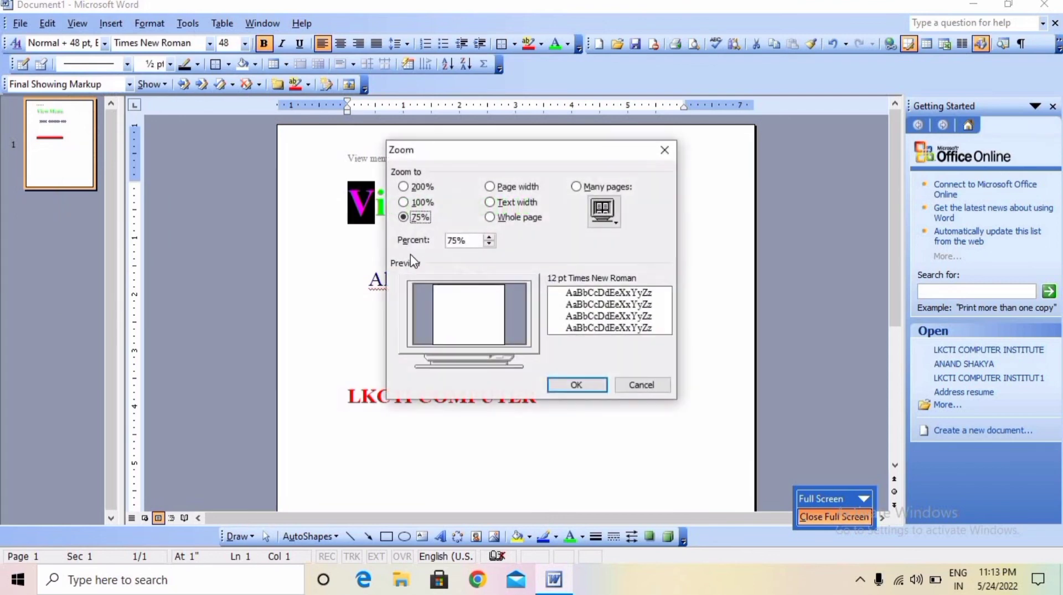
pyautogui.doubleClick(404, 186)
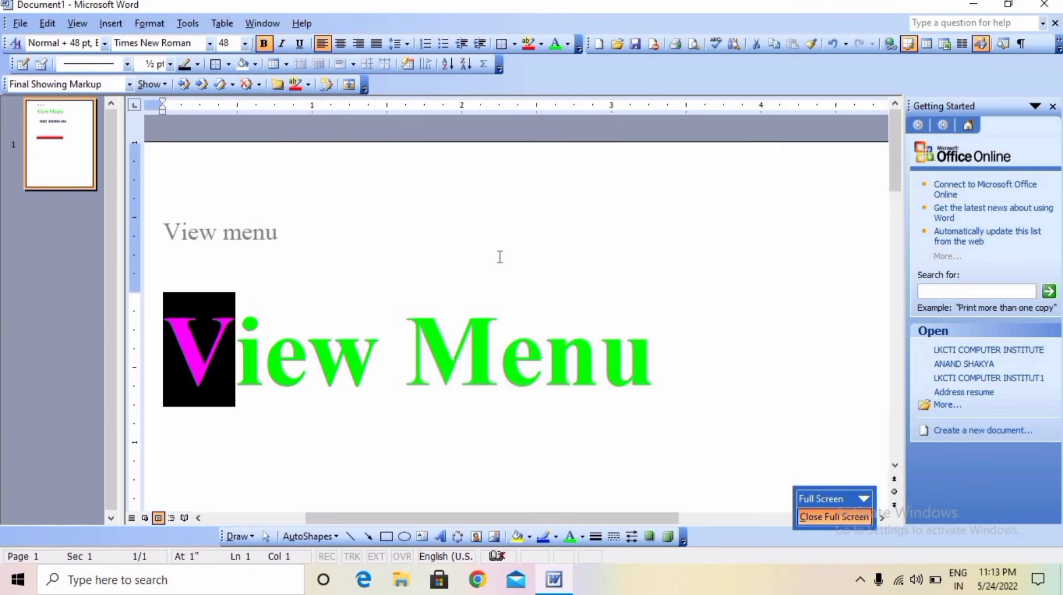
pyautogui.scroll(-4, 499, 257)
pyautogui.scroll(-7, 499, 257)
pyautogui.scroll(5, 500, 256)
pyautogui.scroll(6, 499, 256)
pyautogui.click(77, 22)
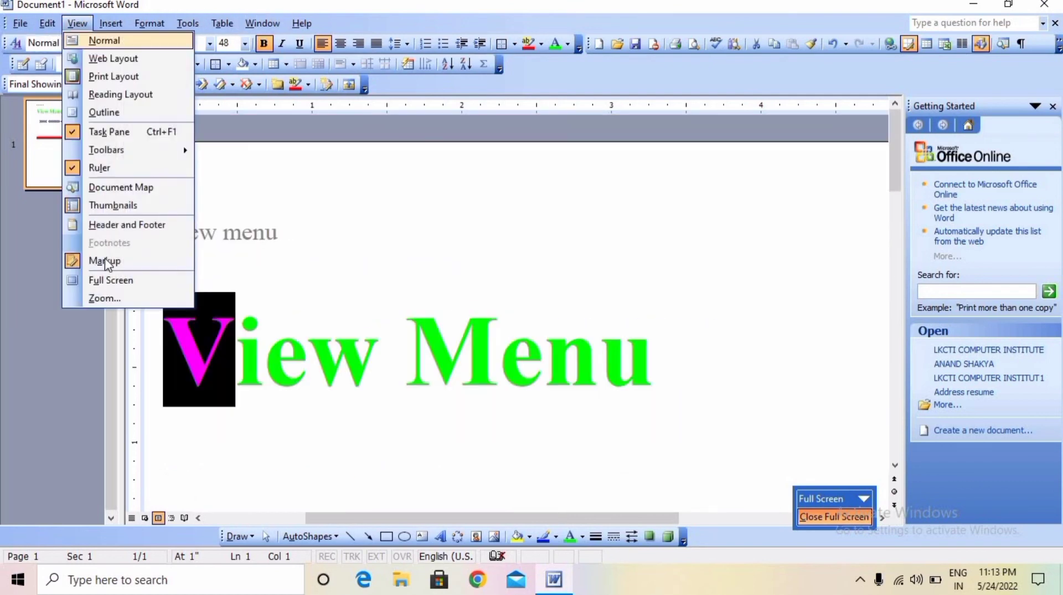
pyautogui.click(104, 298)
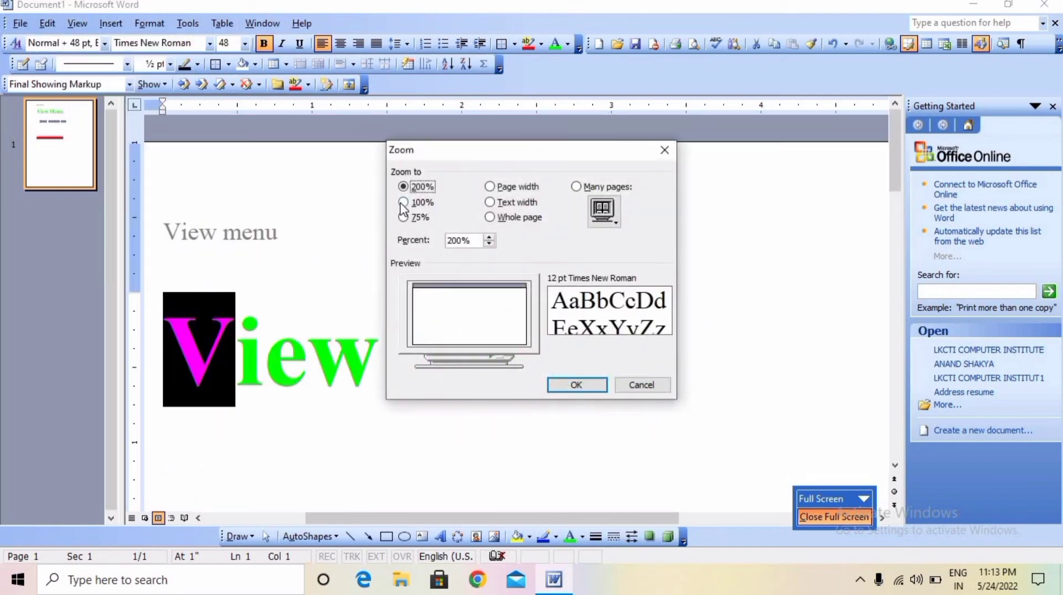
pyautogui.click(403, 202)
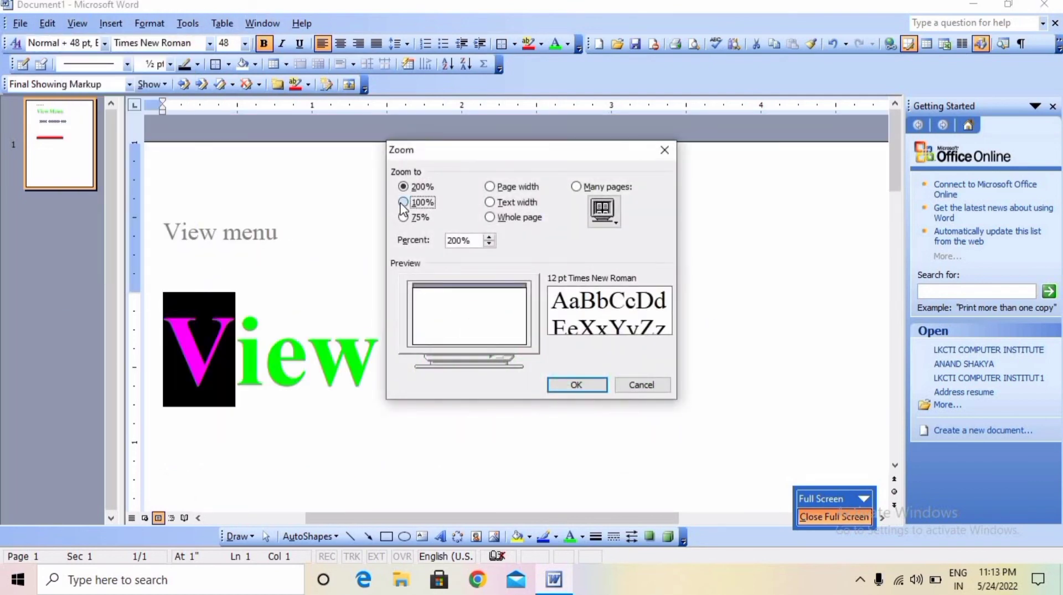
pyautogui.click(576, 386)
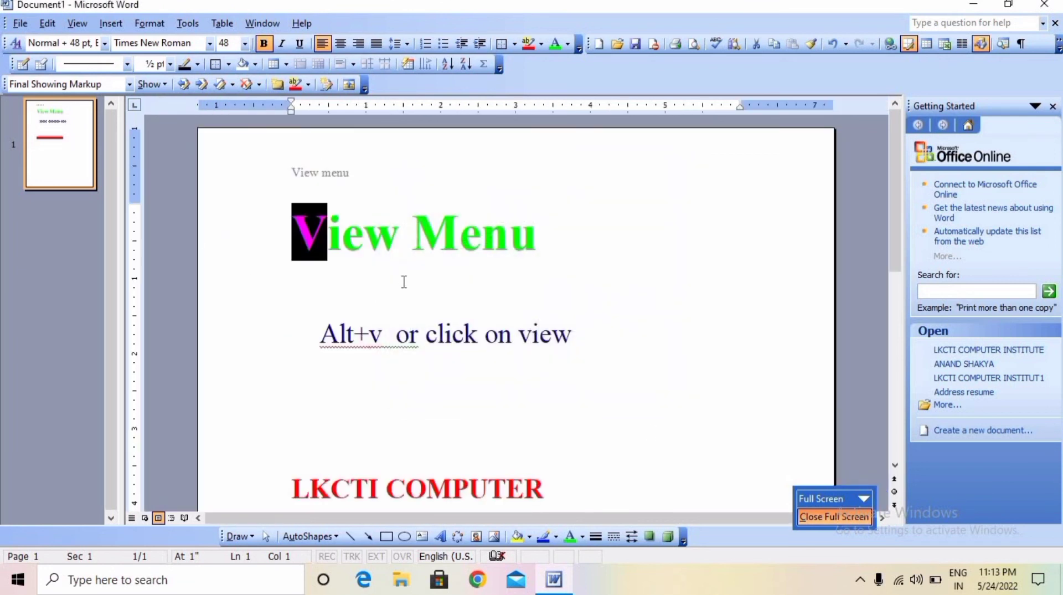